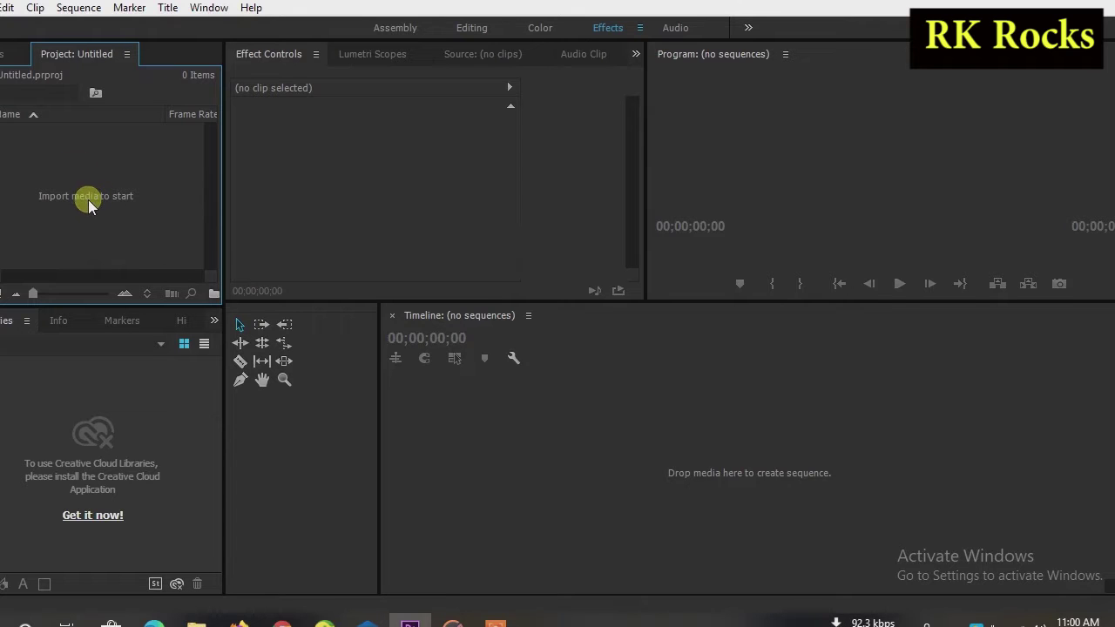
# Step: Import VID_20200222_093640.mp4 from Downloads > SHAREit > DUB-LX1 > video > New folder and dismiss the junk-file notification
pyautogui.doubleClick(86, 213)
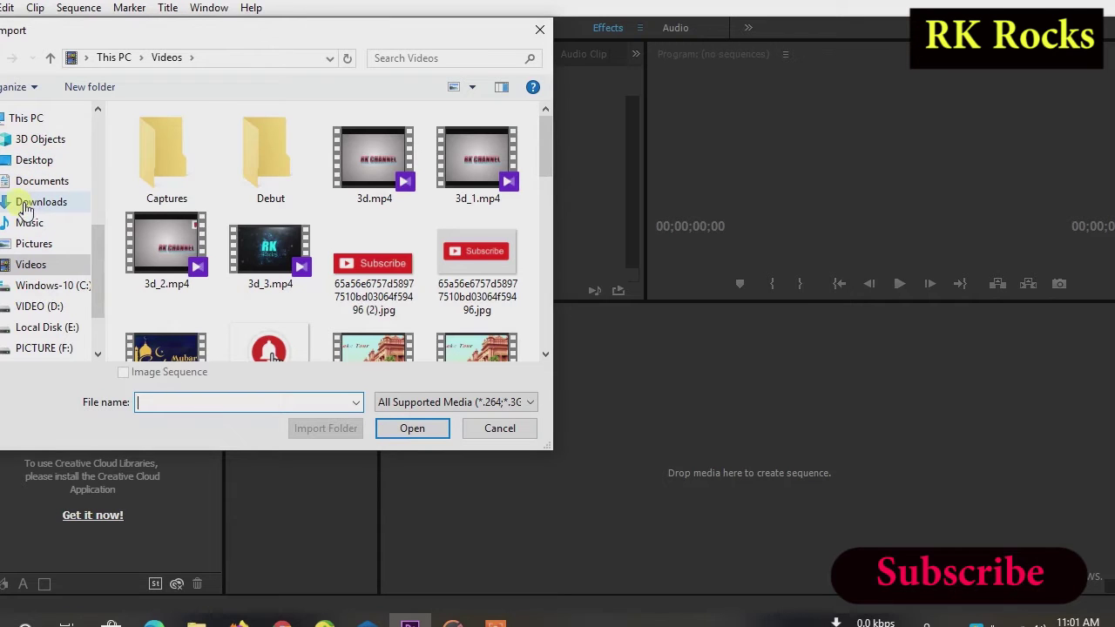
pyautogui.click(26, 204)
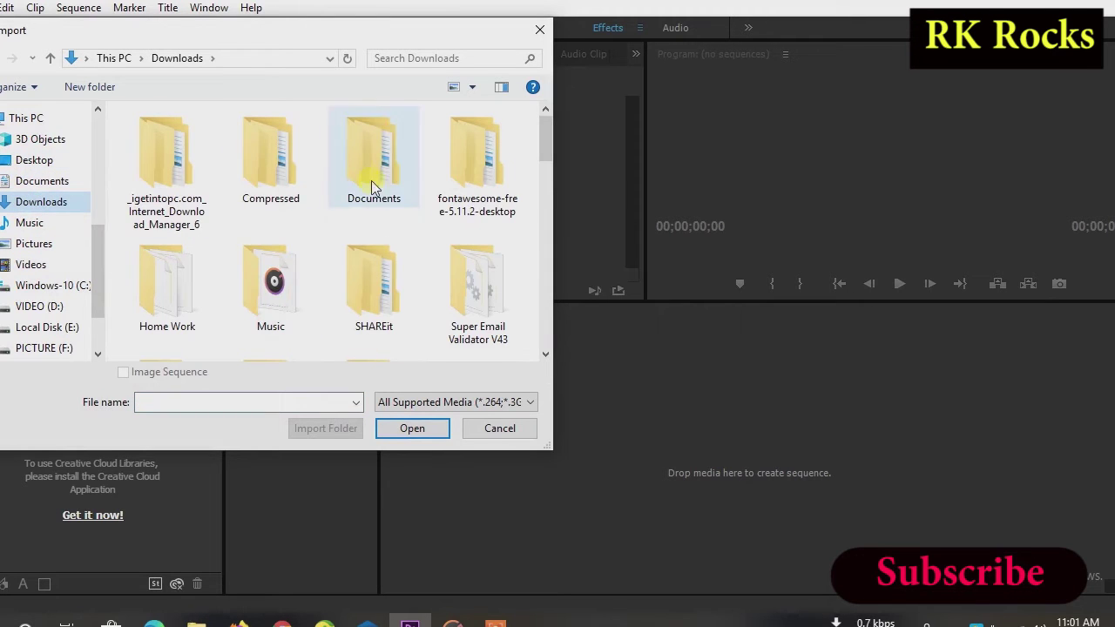
pyautogui.click(403, 311)
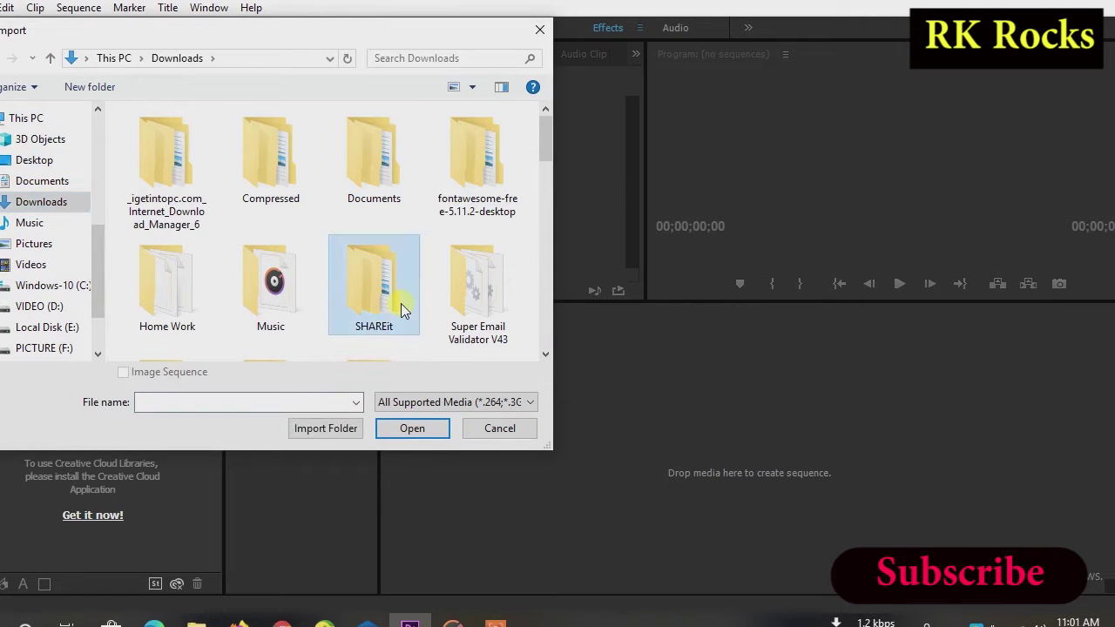
pyautogui.doubleClick(400, 311)
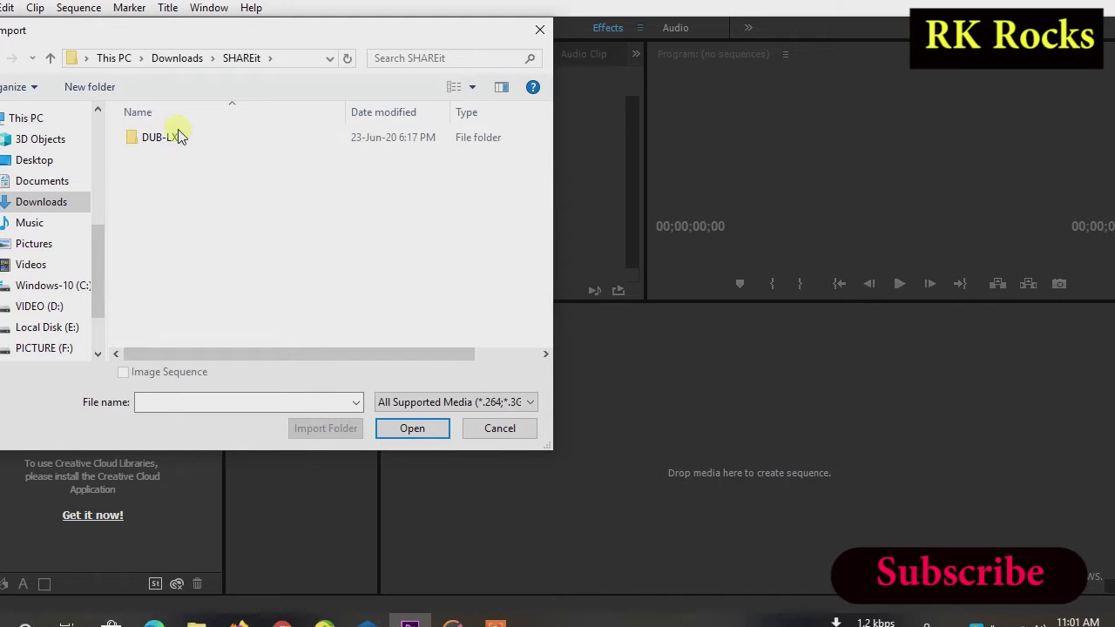
pyautogui.doubleClick(178, 138)
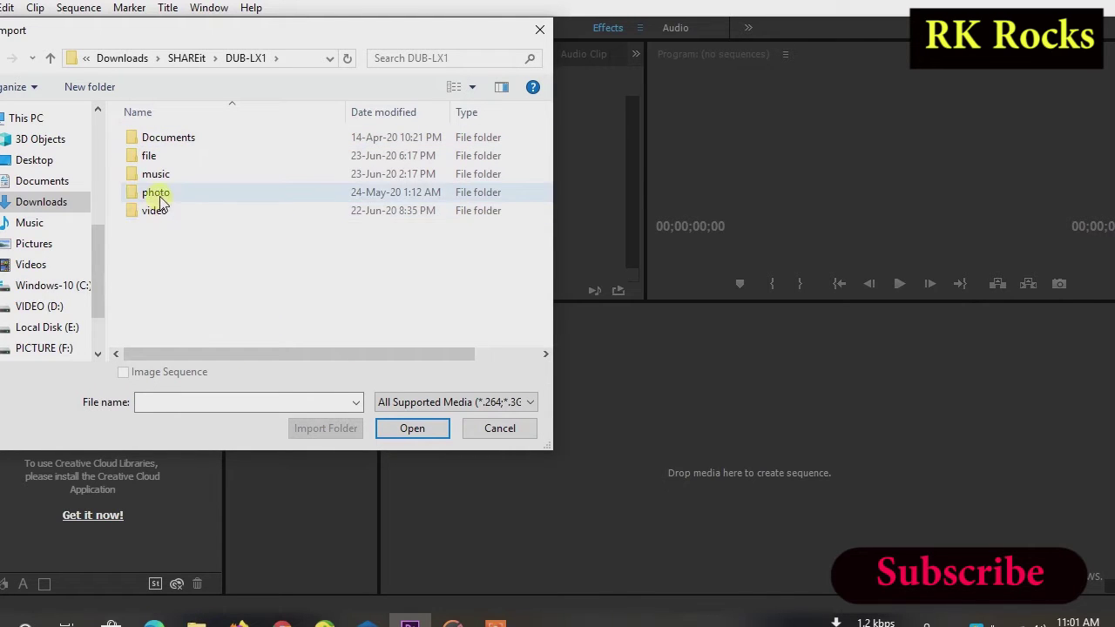
pyautogui.doubleClick(157, 213)
pyautogui.click(181, 172)
pyautogui.doubleClick(180, 173)
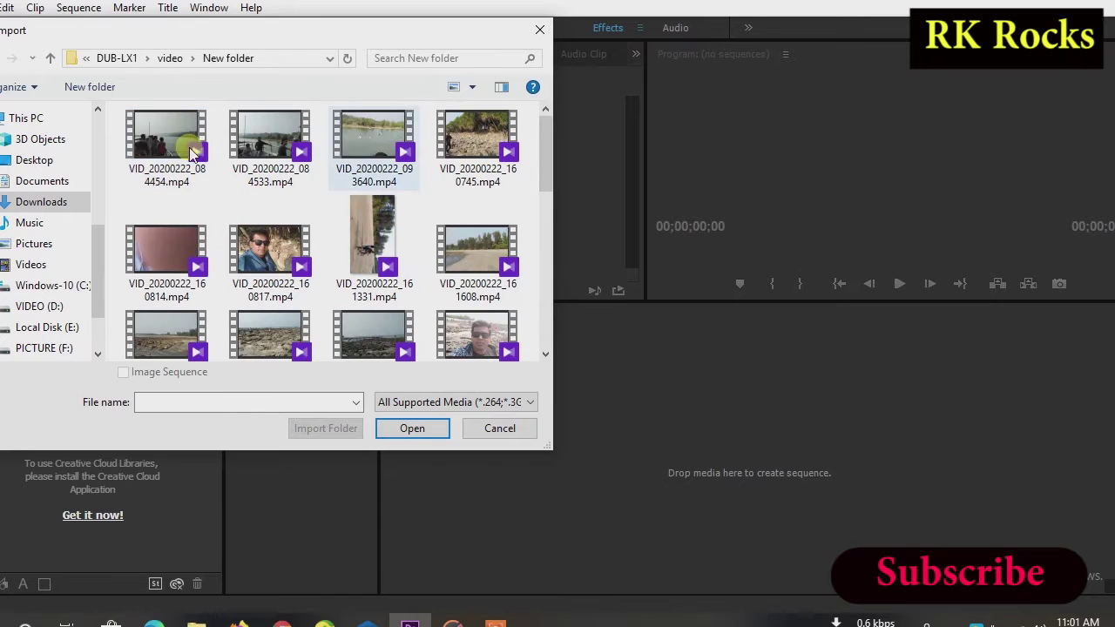
pyautogui.doubleClick(364, 162)
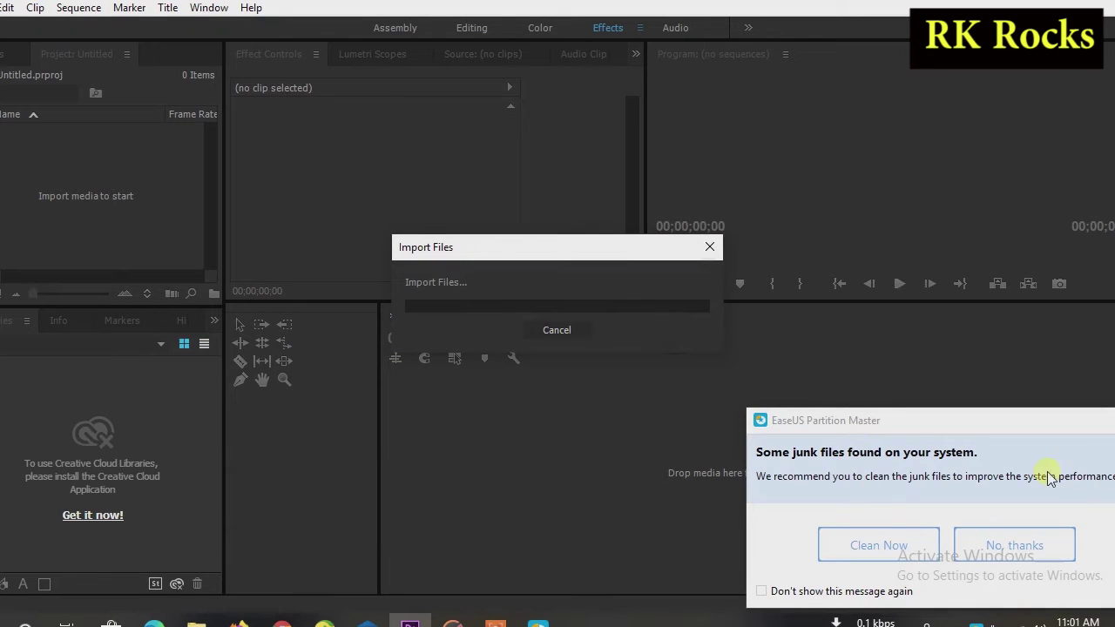
pyautogui.click(1105, 419)
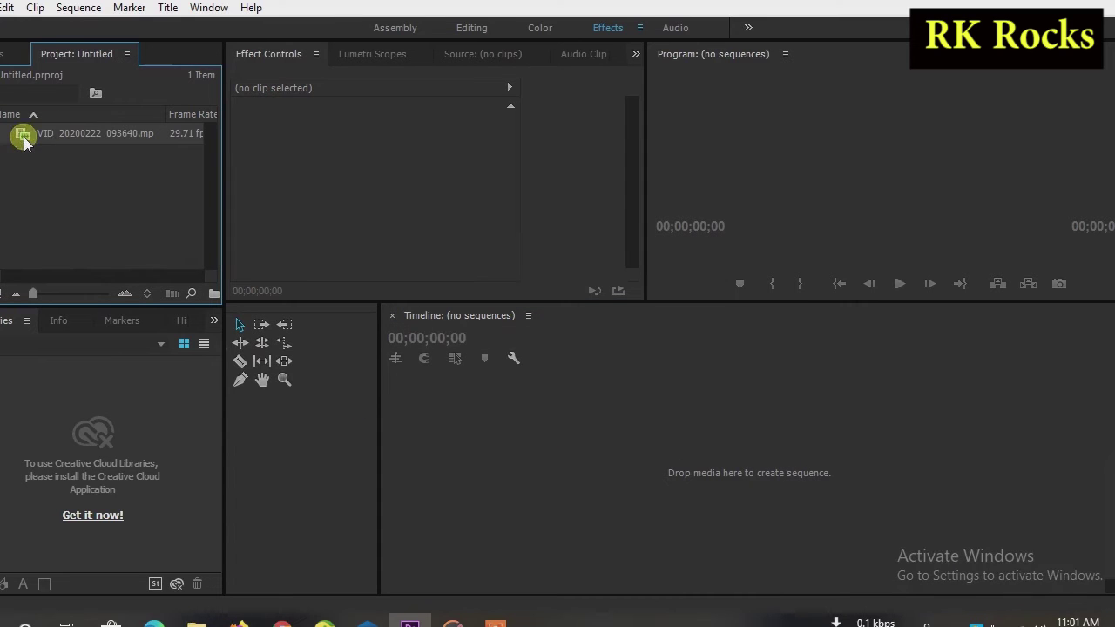
# Step: Open the imported clip in the Source monitor and enlarge that monitor by widening and heightening its panel
pyautogui.click(24, 142)
pyautogui.moveTo(23, 142); pyautogui.dragTo(427, 190)
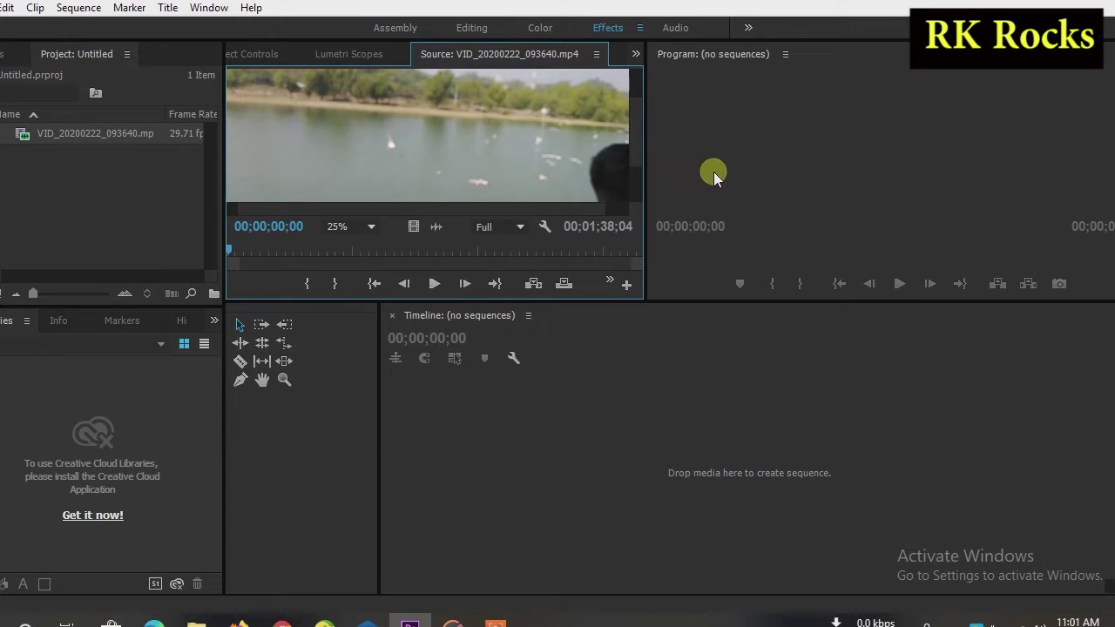
pyautogui.moveTo(644, 162); pyautogui.dragTo(663, 166)
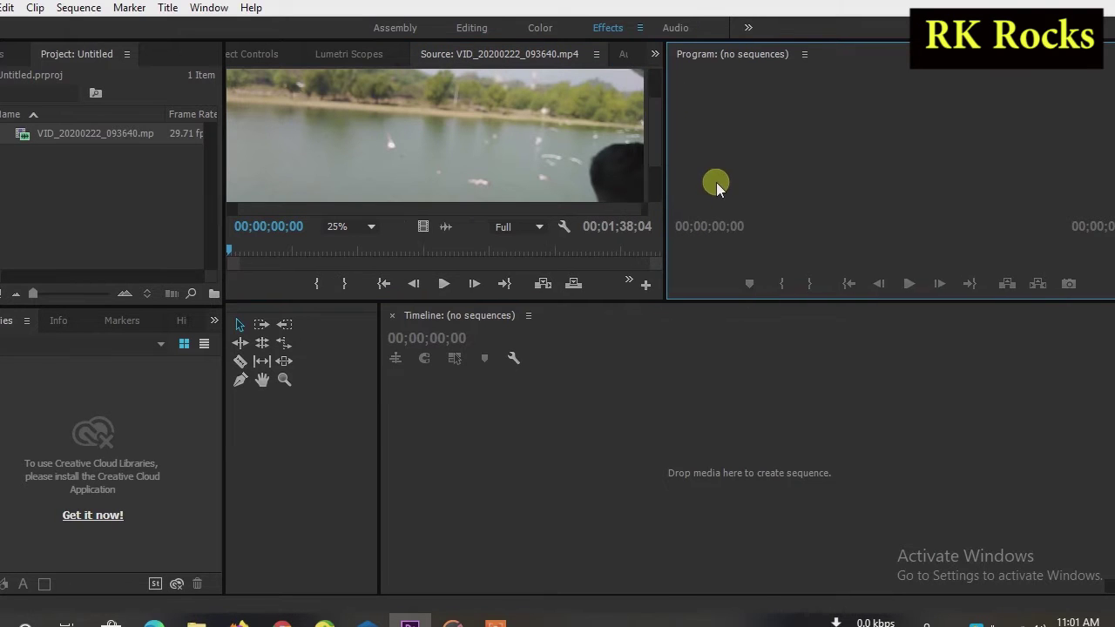
pyautogui.moveTo(491, 300); pyautogui.dragTo(503, 354)
pyautogui.moveTo(225, 181); pyautogui.dragTo(174, 175)
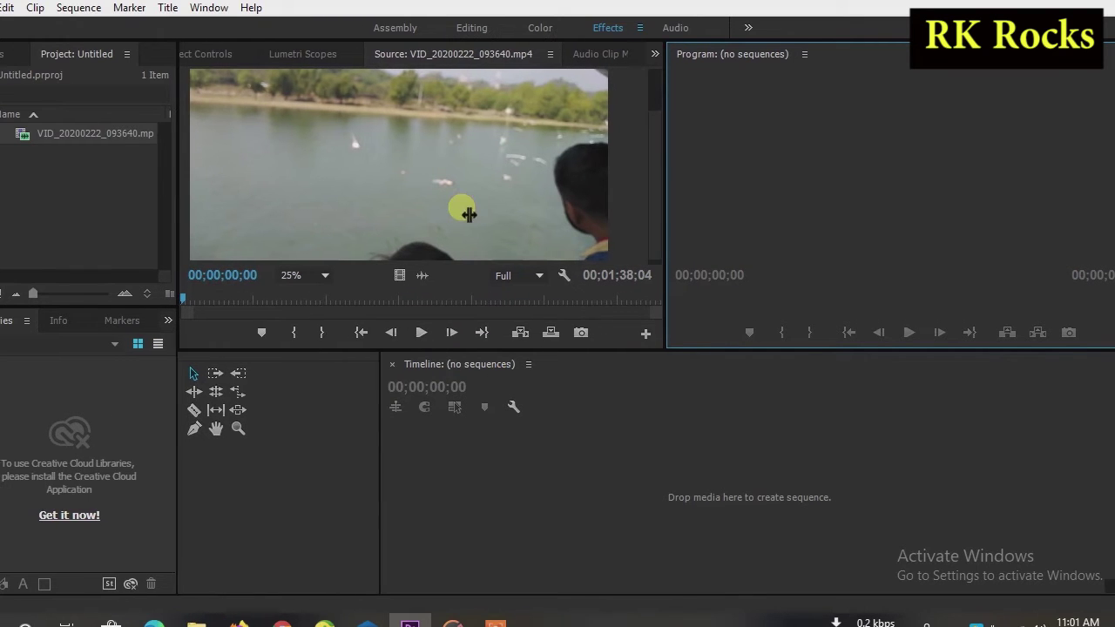
# Step: Preview the start of the source clip and mark its In point at 00;00;10;06
pyautogui.click(421, 334)
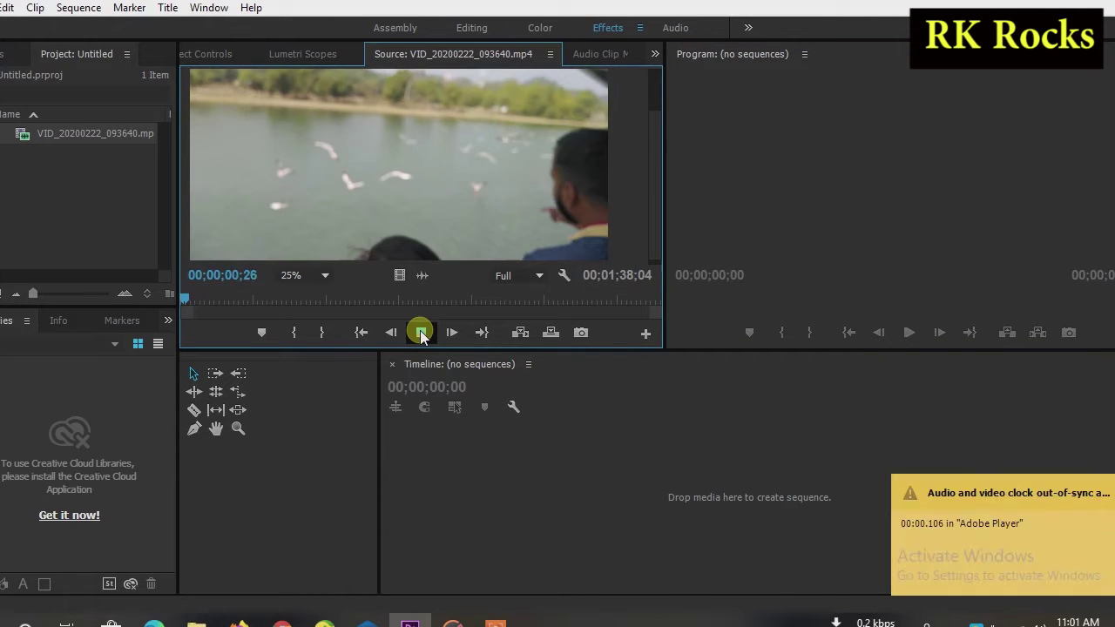
pyautogui.click(420, 334)
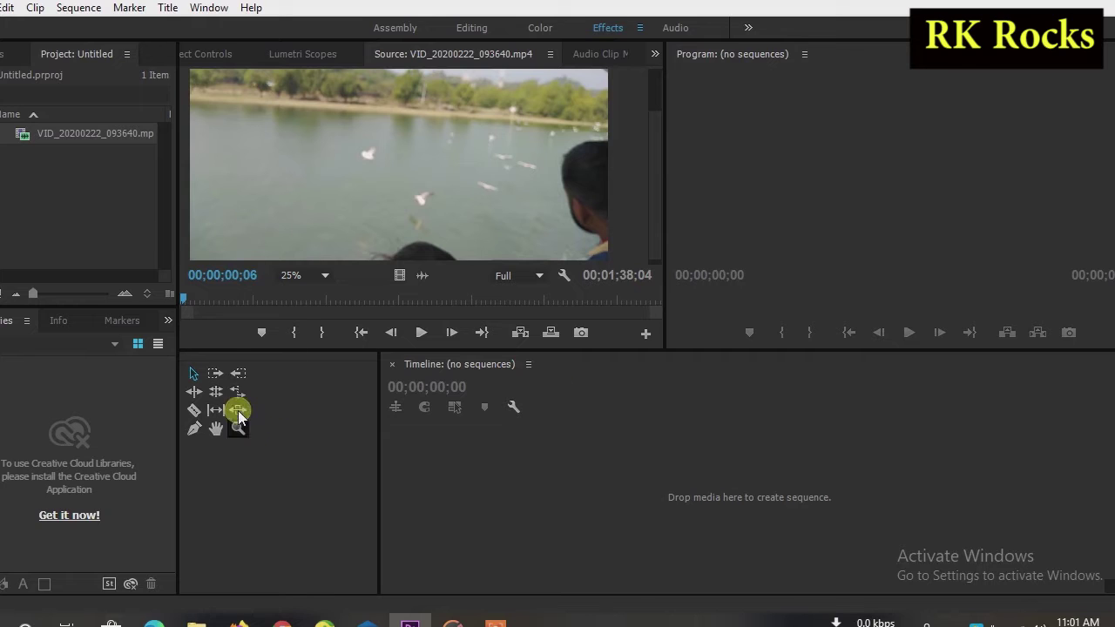
pyautogui.click(198, 300)
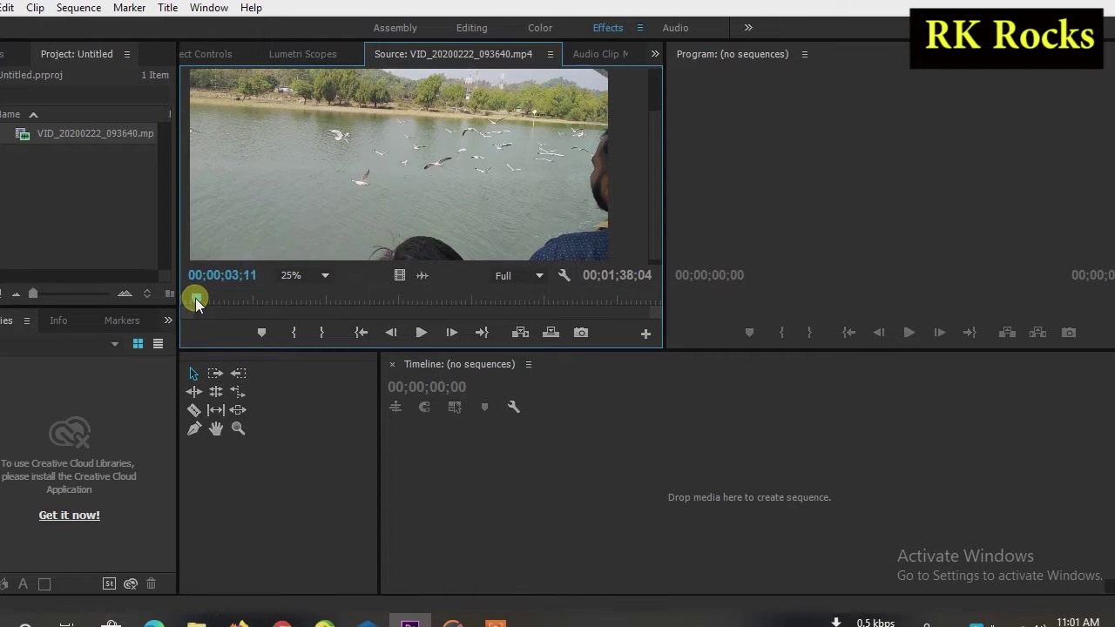
pyautogui.moveTo(197, 300); pyautogui.dragTo(231, 300)
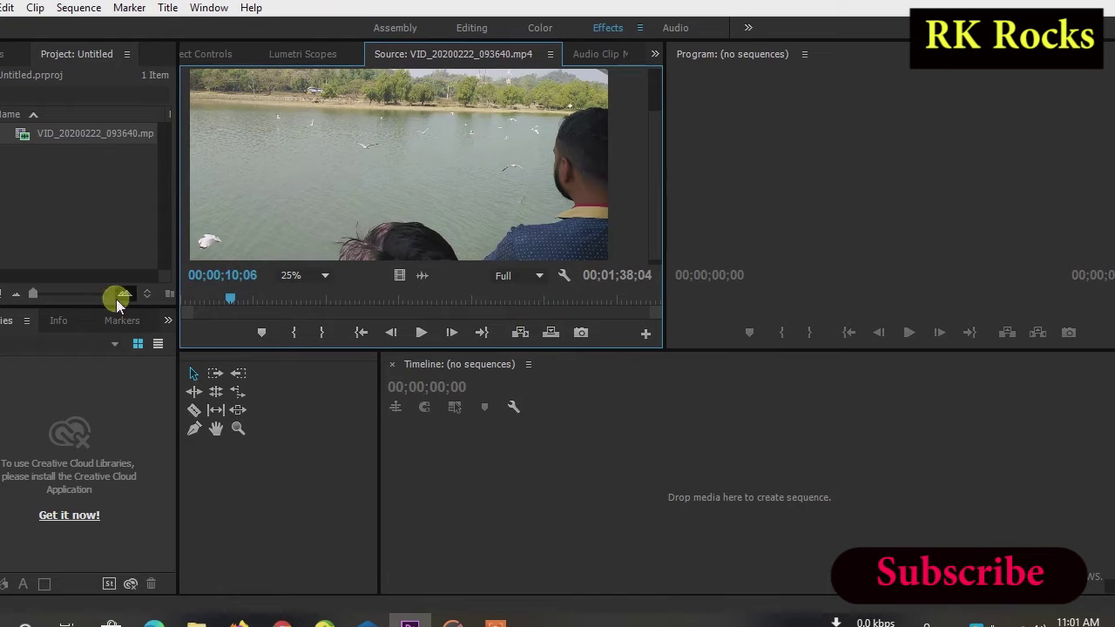
pyautogui.click(292, 335)
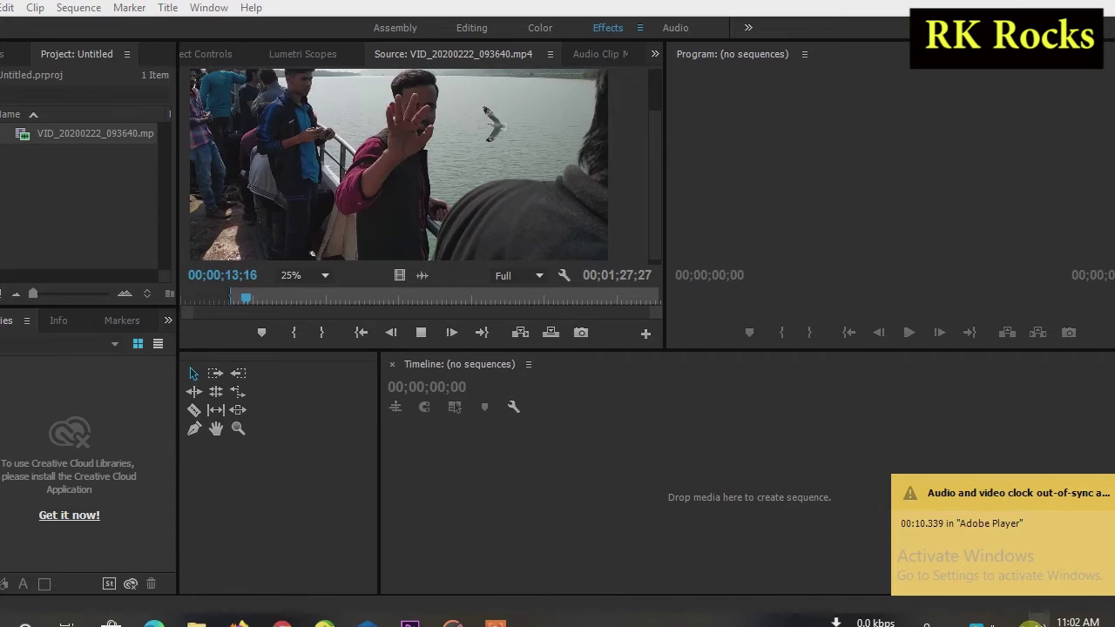
# Step: Mute the computer's speakers while the source clip plays
pyautogui.click(1033, 623)
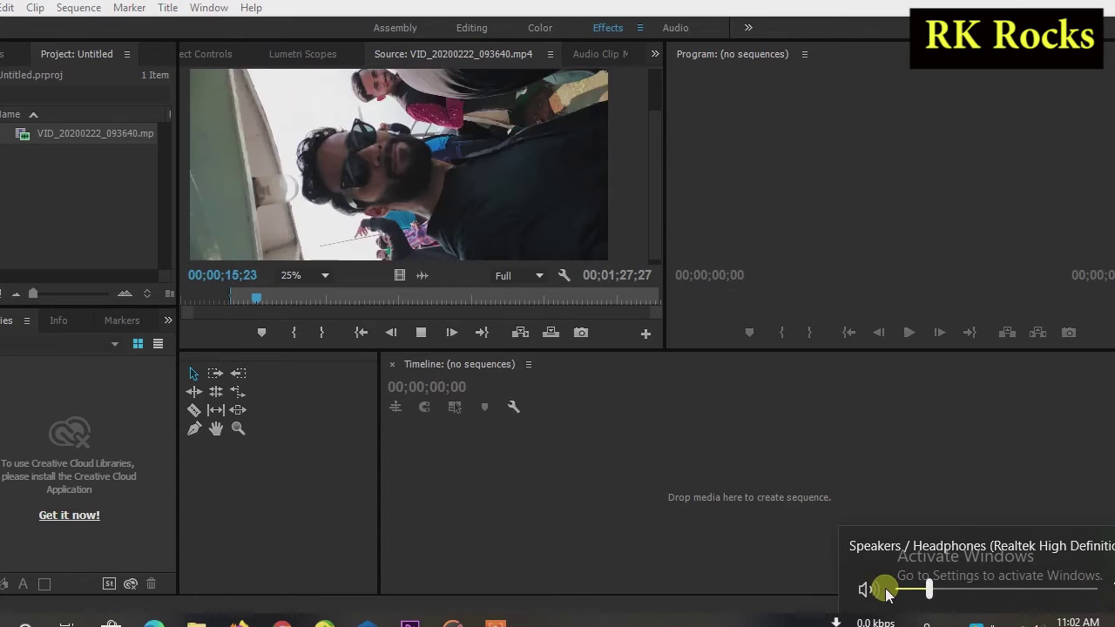
pyautogui.click(868, 589)
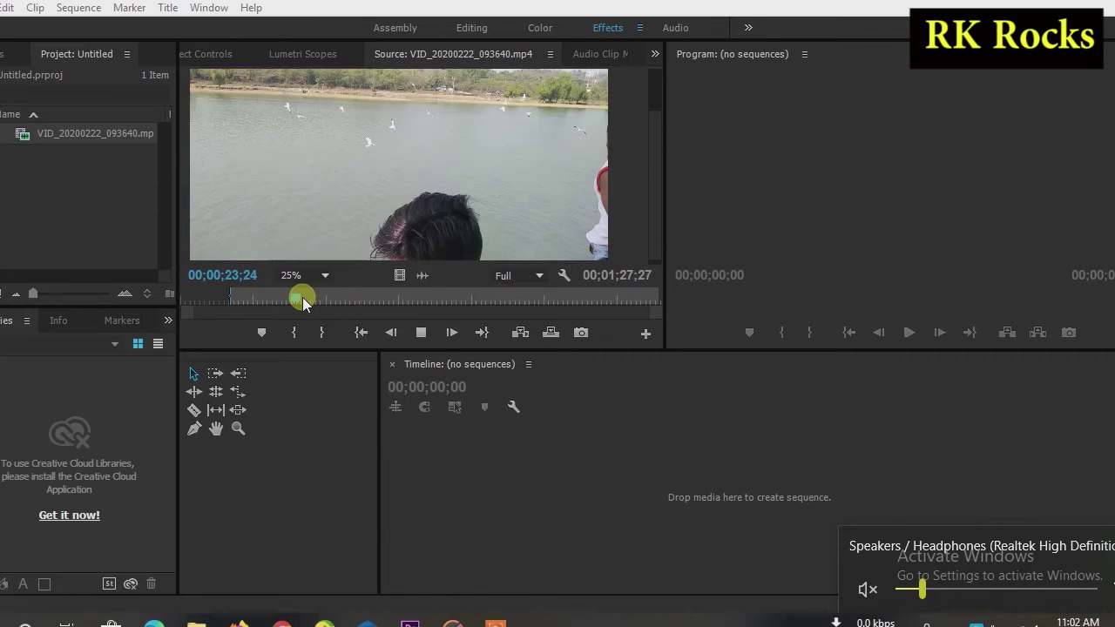
# Step: Stop playback, mark the Out point at 00;00;28;22 and place only the range's video in a new sequence on V1
pyautogui.click(418, 335)
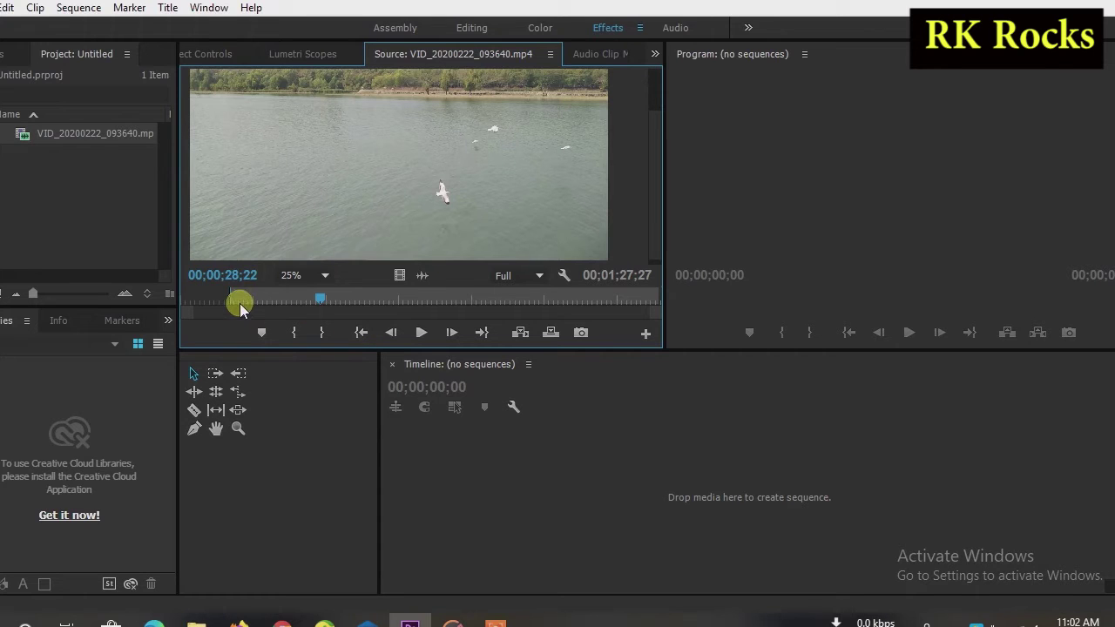
pyautogui.click(324, 334)
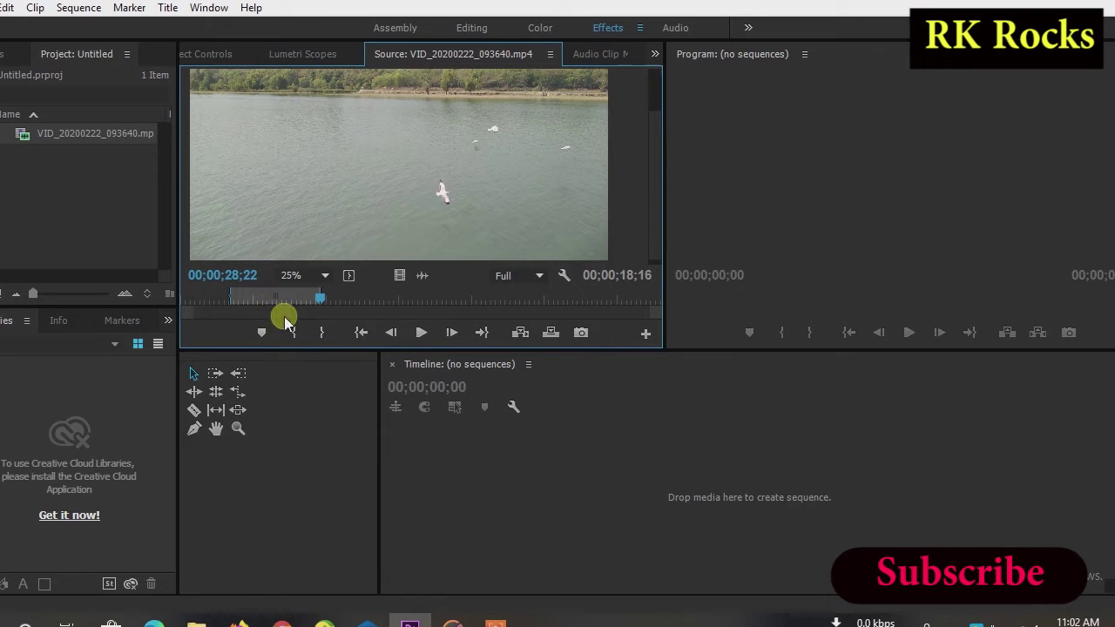
pyautogui.moveTo(399, 275); pyautogui.dragTo(416, 518)
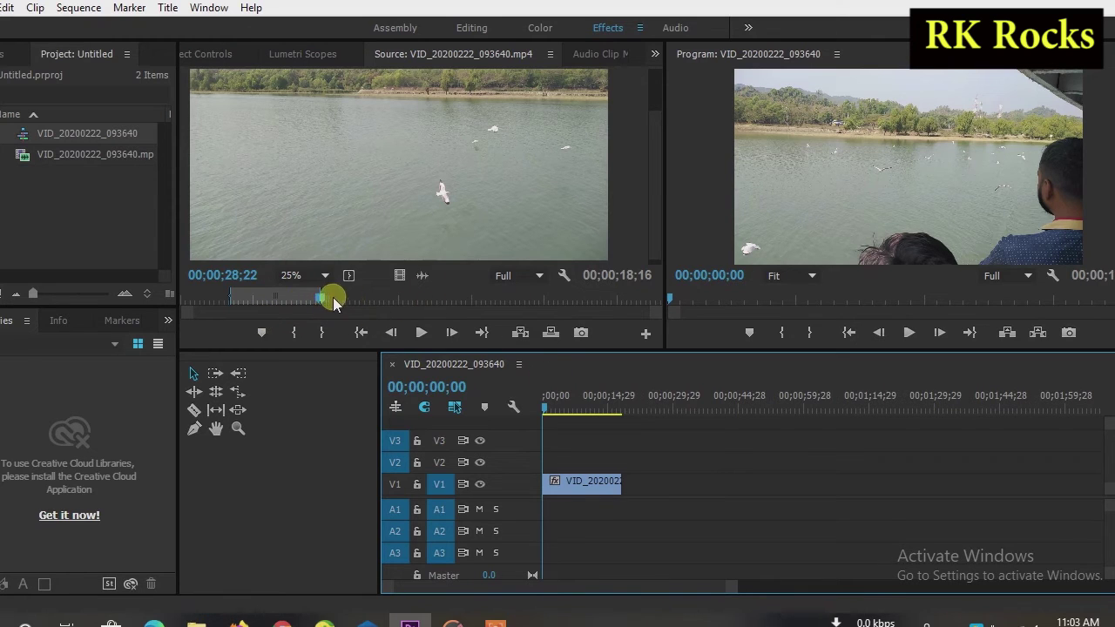
# Step: Mark a second source range from 00;00;53;07 to 00;01;08;11 and append only its video to V1 after the first clip
pyautogui.moveTo(324, 300); pyautogui.dragTo(355, 301)
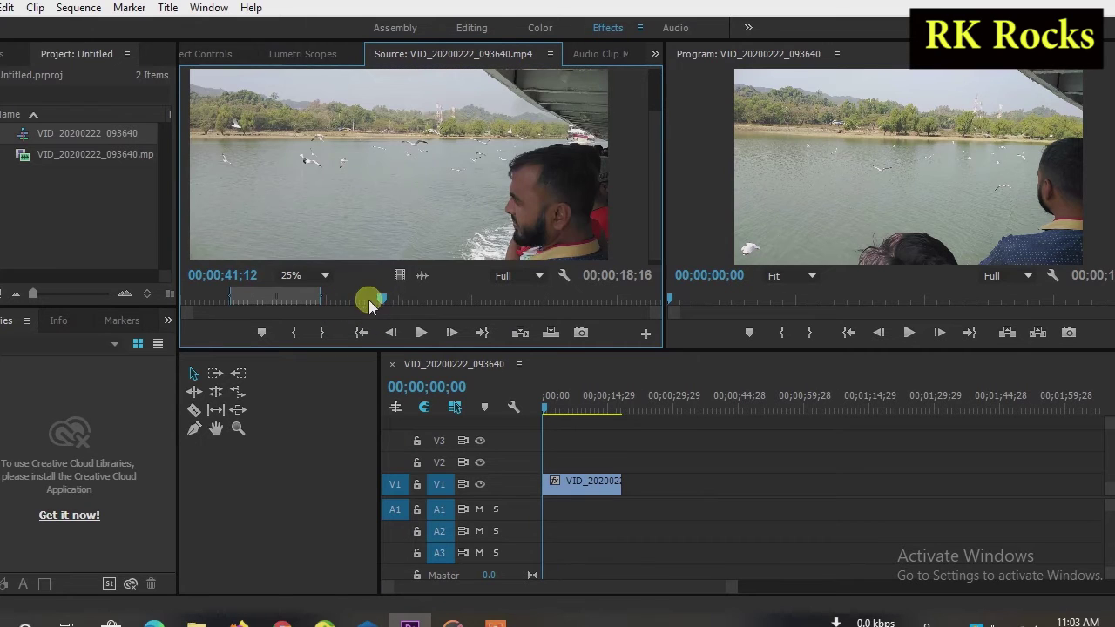
pyautogui.moveTo(380, 301); pyautogui.dragTo(437, 304)
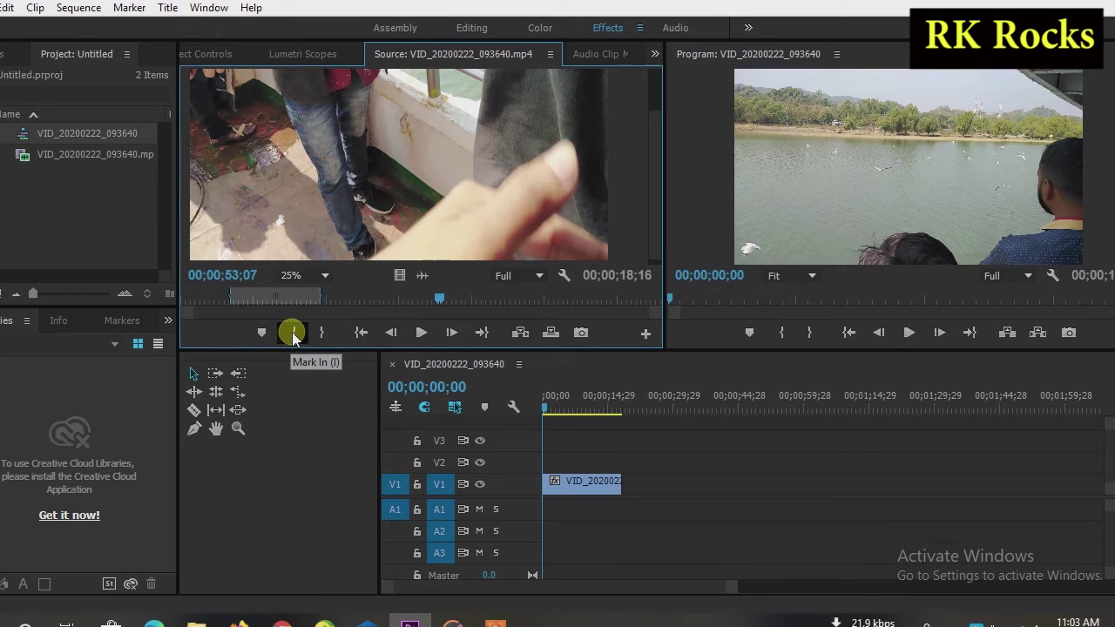
pyautogui.click(291, 332)
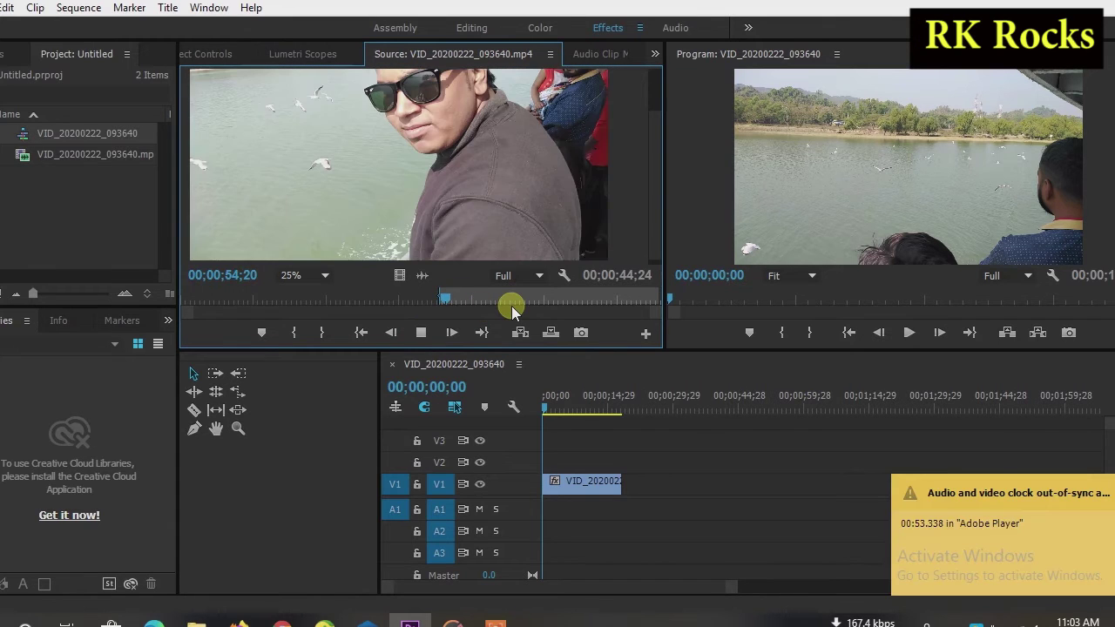
pyautogui.click(511, 306)
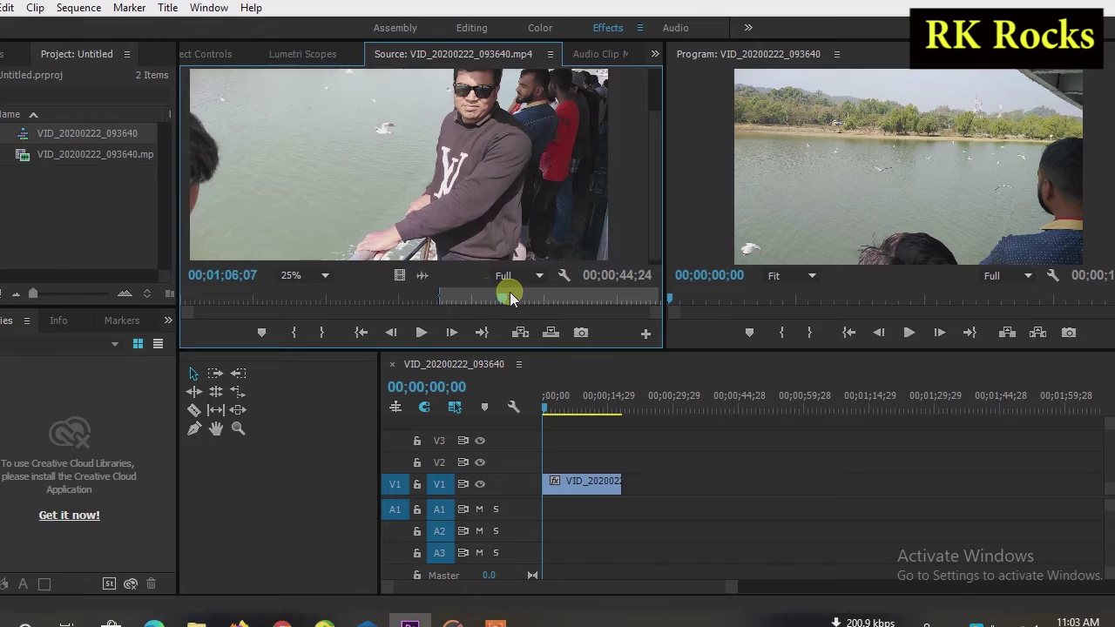
pyautogui.click(323, 334)
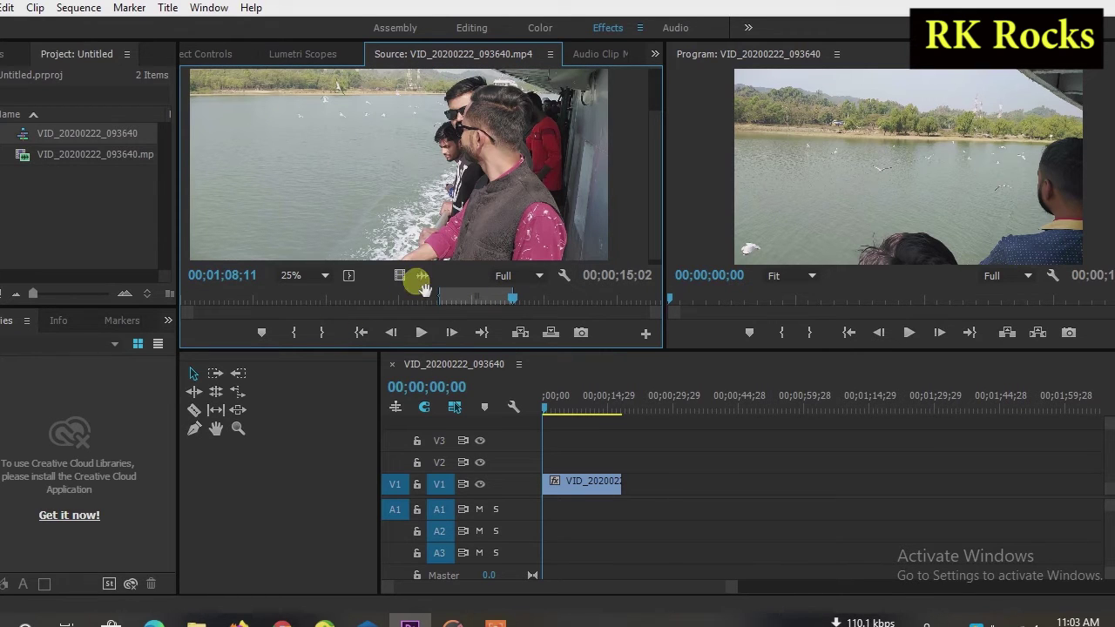
pyautogui.moveTo(414, 288); pyautogui.dragTo(625, 492)
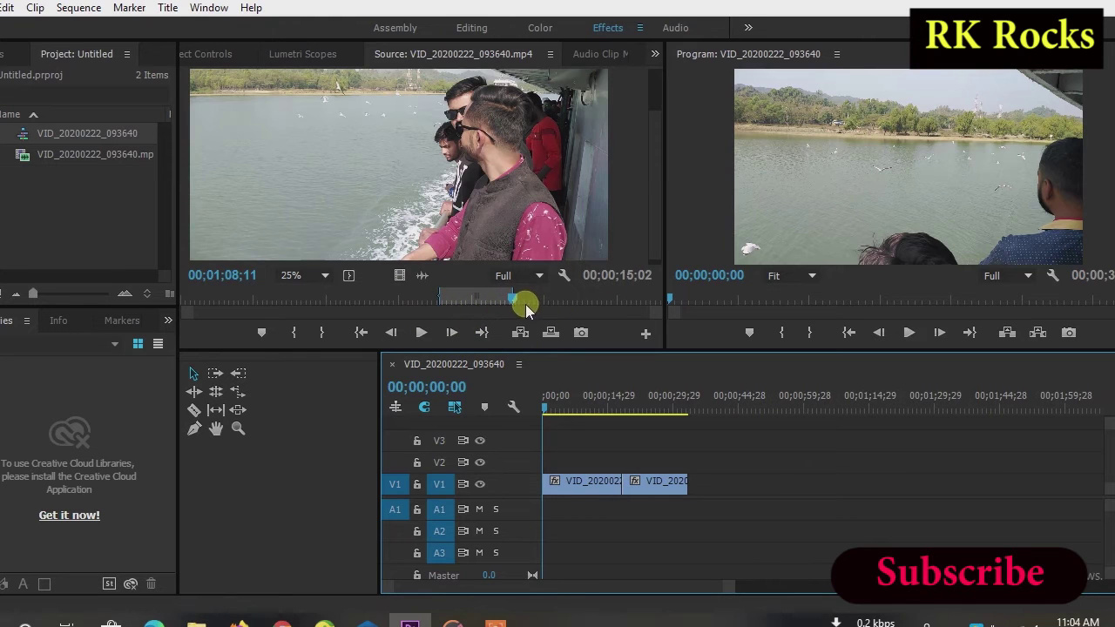
# Step: Mark a third source range from 00;01;21;03 to 00;01;37;13 and append only its video to V1 after the second clip
pyautogui.moveTo(511, 300); pyautogui.dragTo(572, 298)
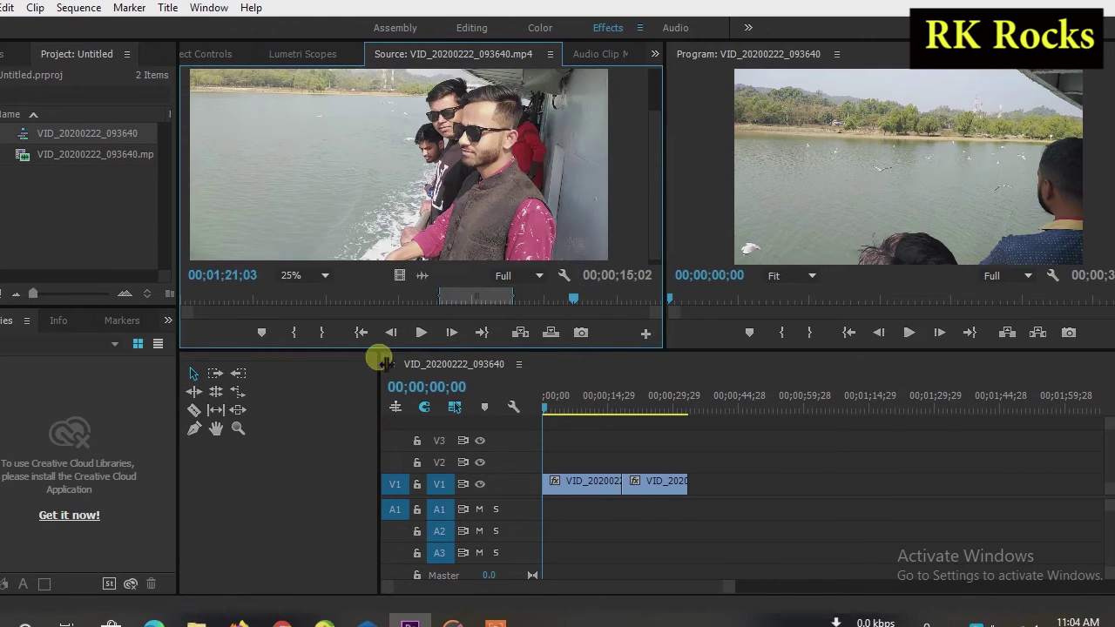
pyautogui.click(296, 337)
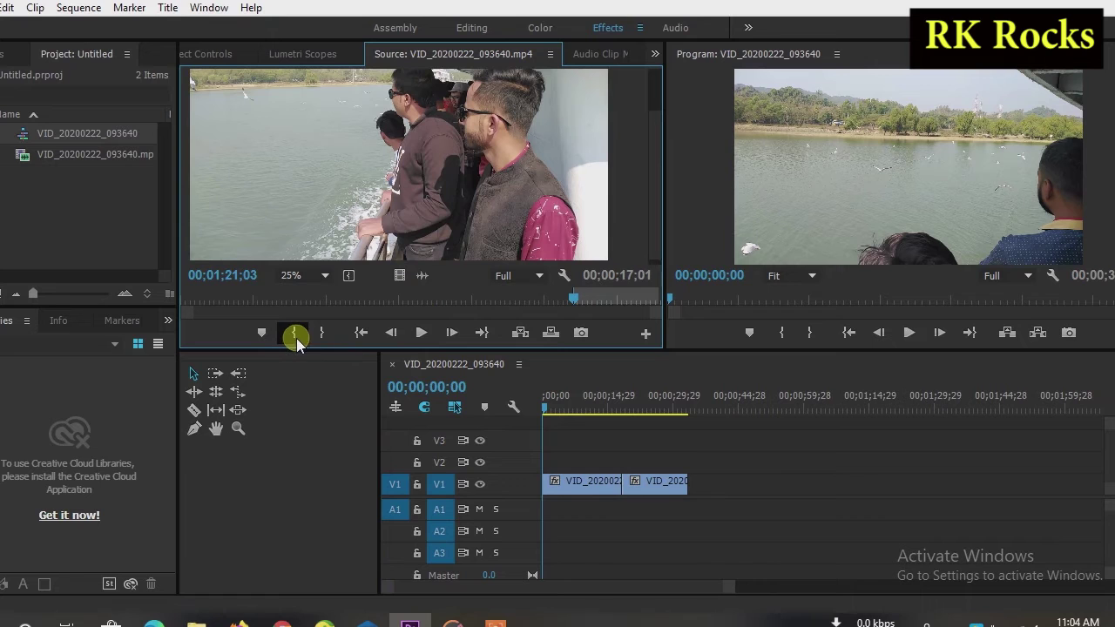
pyautogui.moveTo(573, 301); pyautogui.dragTo(659, 315)
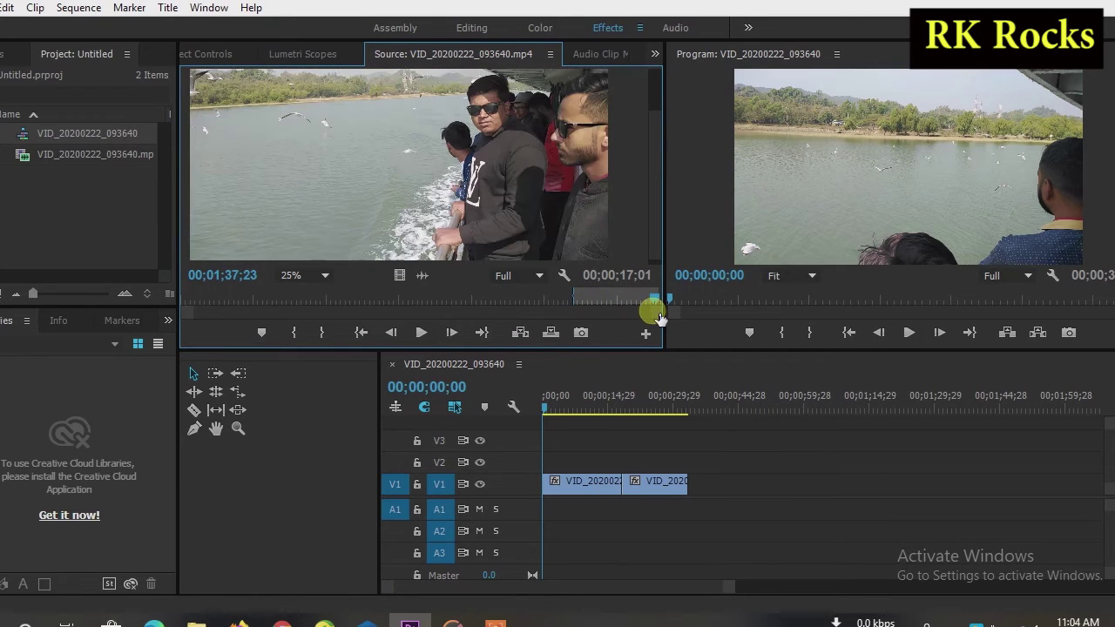
pyautogui.click(322, 336)
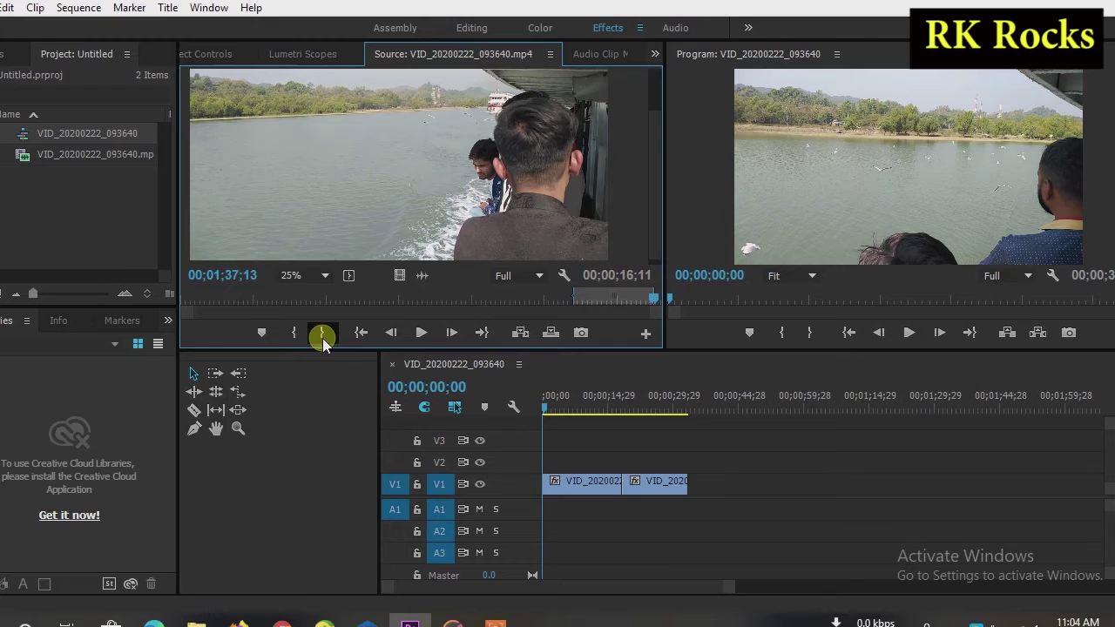
pyautogui.moveTo(416, 283); pyautogui.dragTo(702, 502)
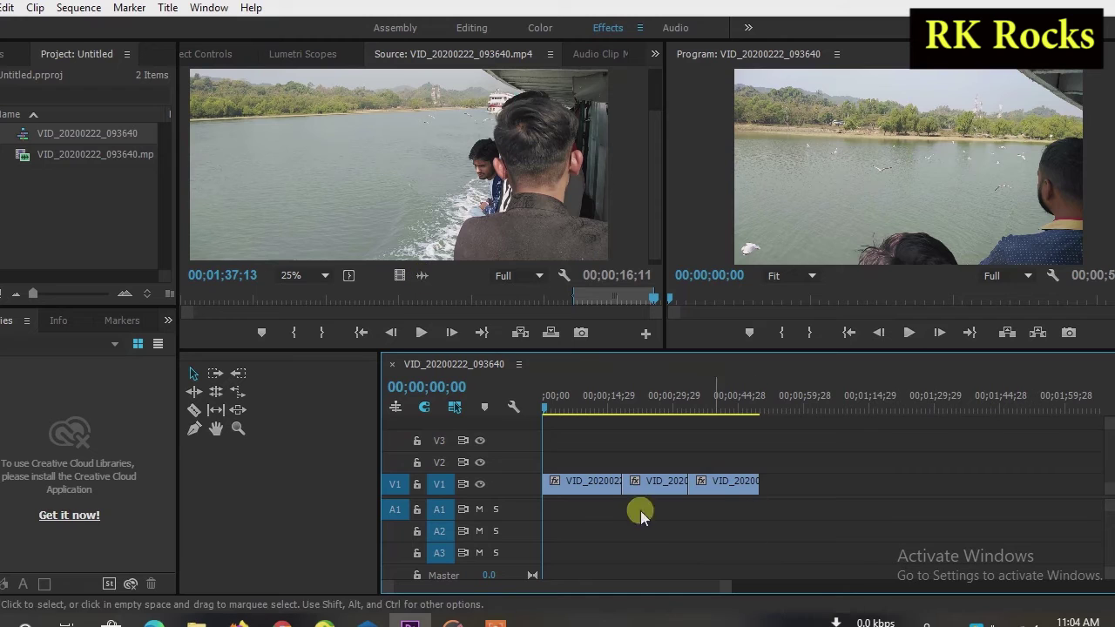
# Step: Add only the third range's audio to A1 beneath the third clip, and play the source clip
pyautogui.moveTo(438, 286); pyautogui.dragTo(704, 509)
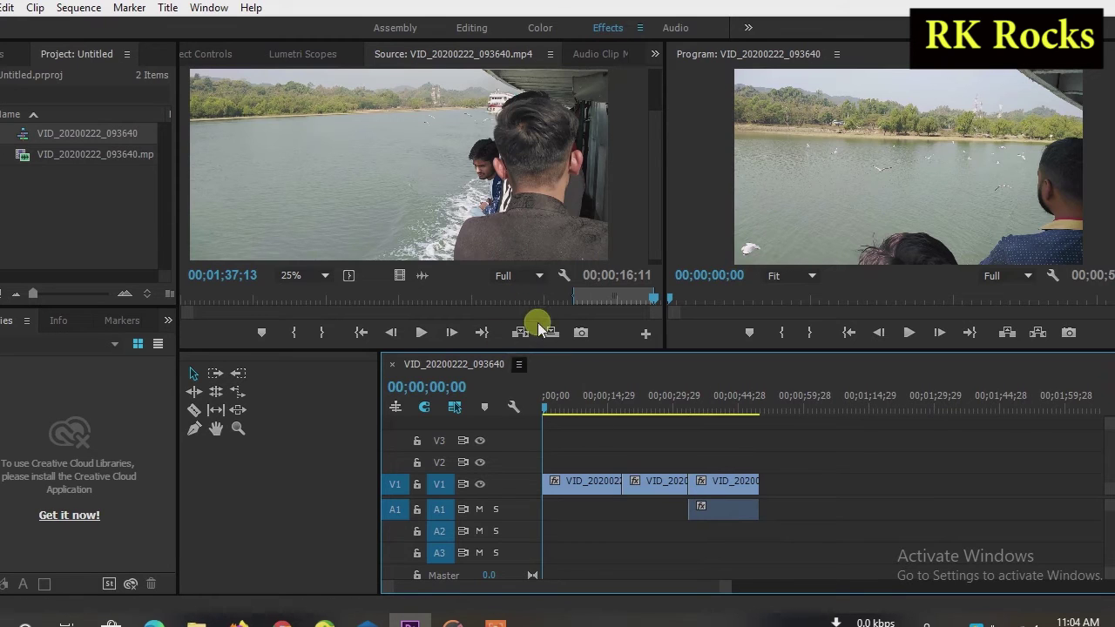
pyautogui.click(422, 334)
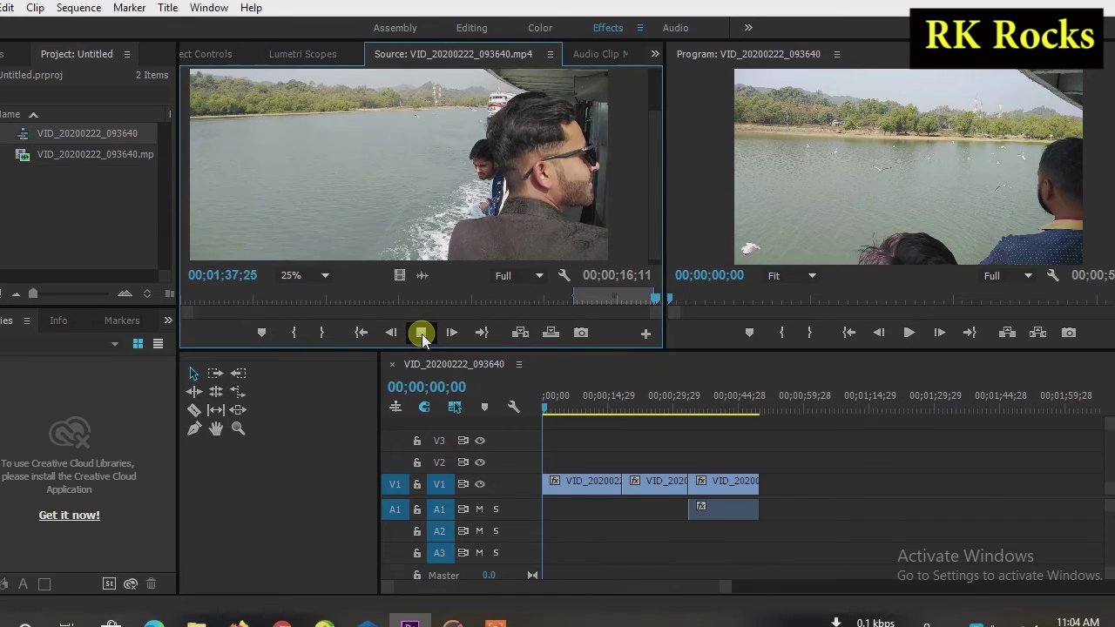
pyautogui.click(421, 334)
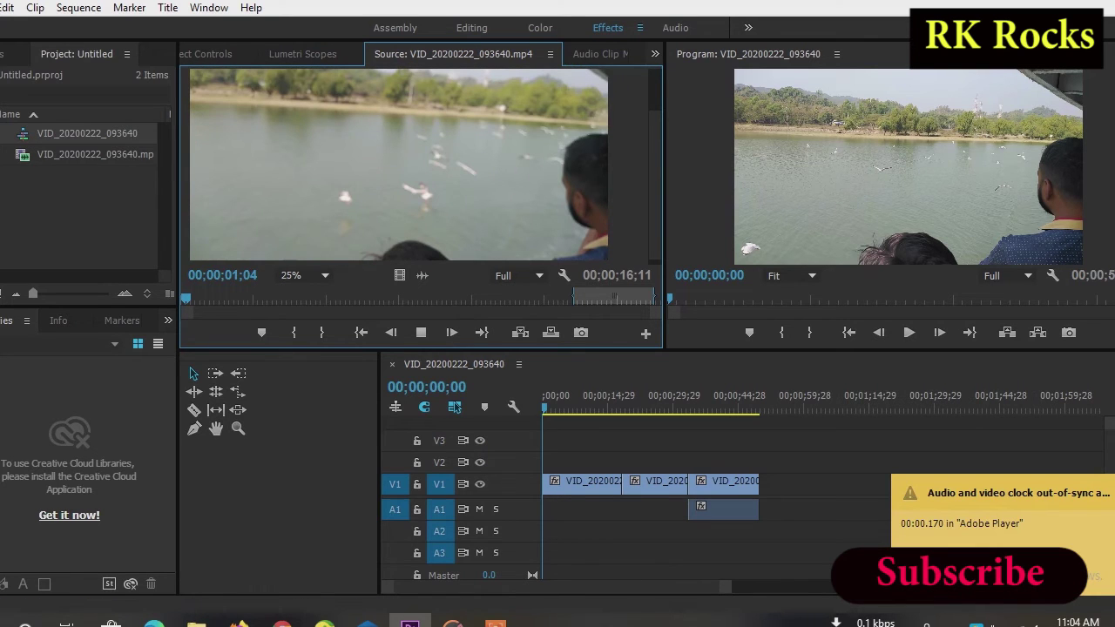
# Step: Stop the source clip's playback and open the media export settings for it
pyautogui.click(421, 332)
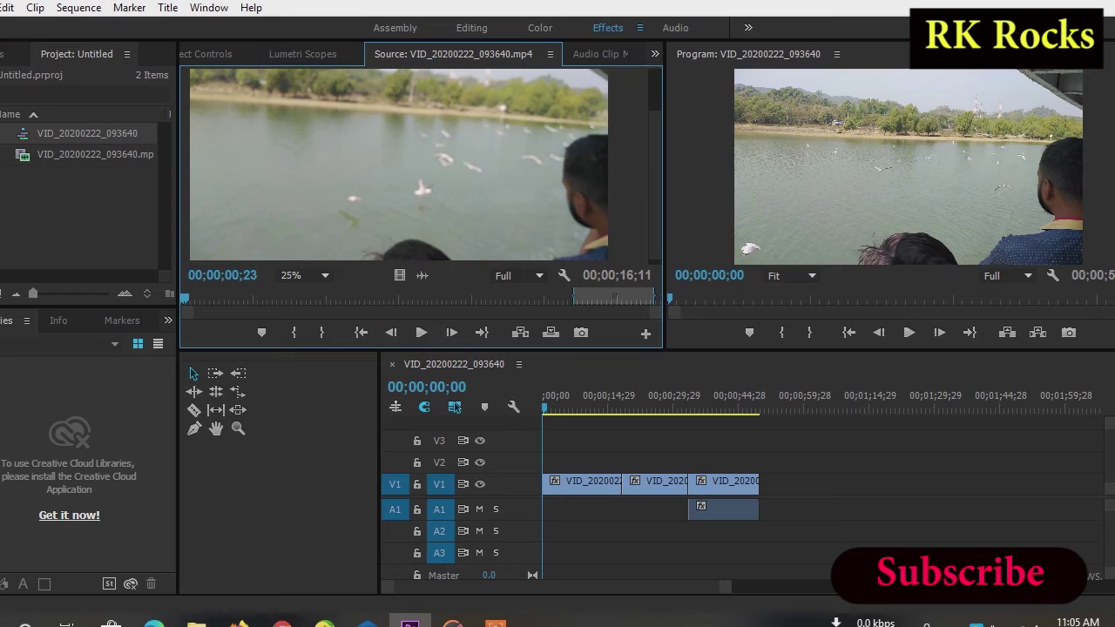
pyautogui.click(2, 7)
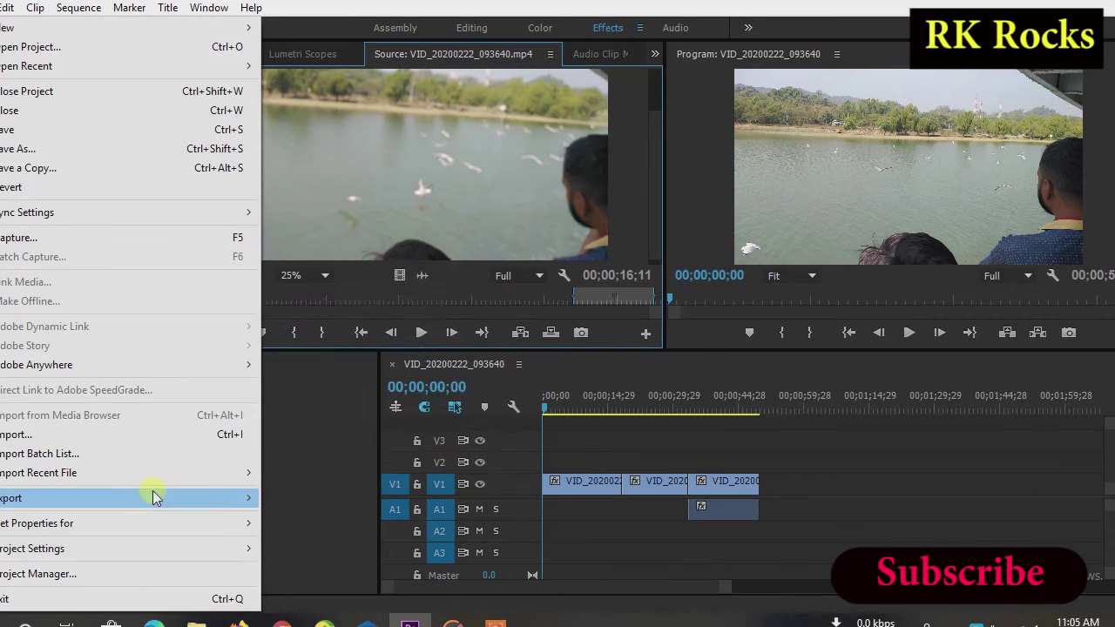
pyautogui.moveTo(152, 497)
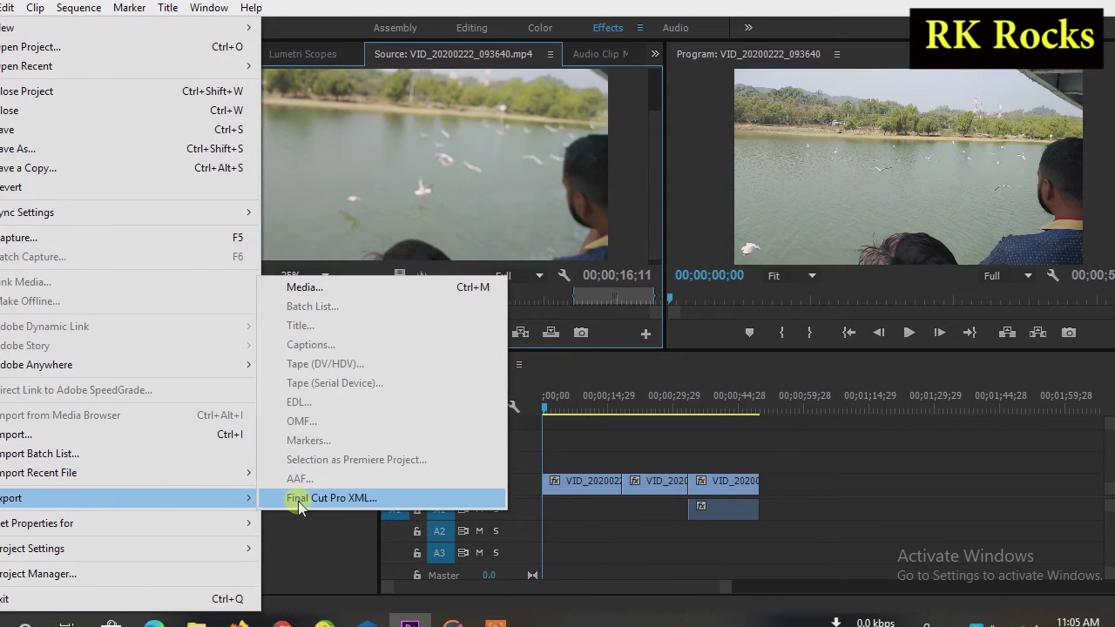
pyautogui.click(336, 291)
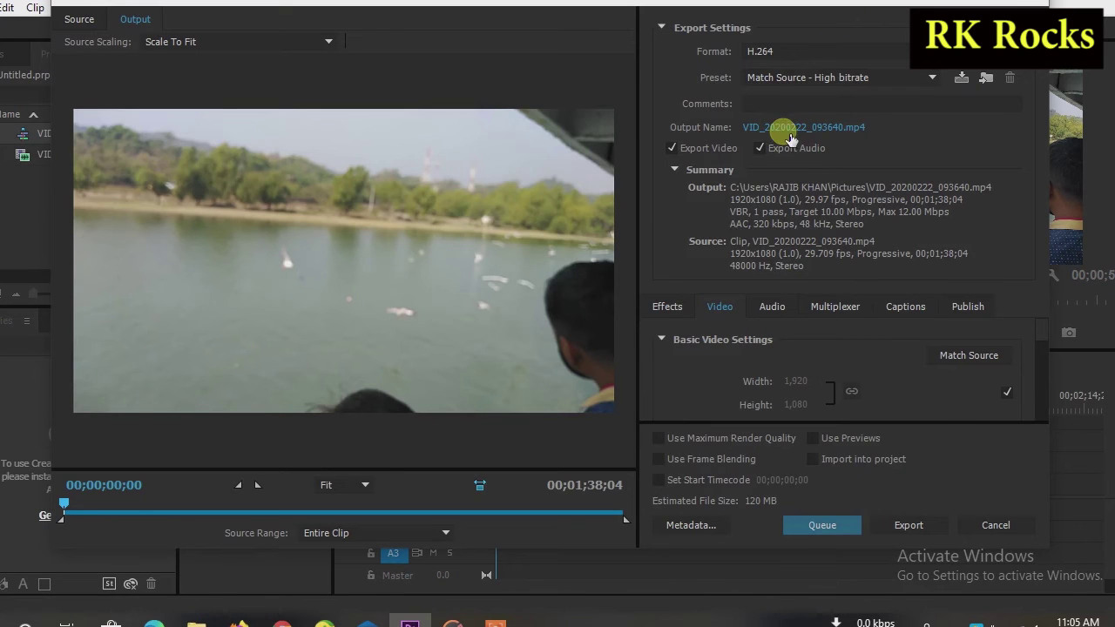
# Step: Choose the HD 720p 25 preset for the H.264 export, and close the export settings without exporting
pyautogui.click(793, 83)
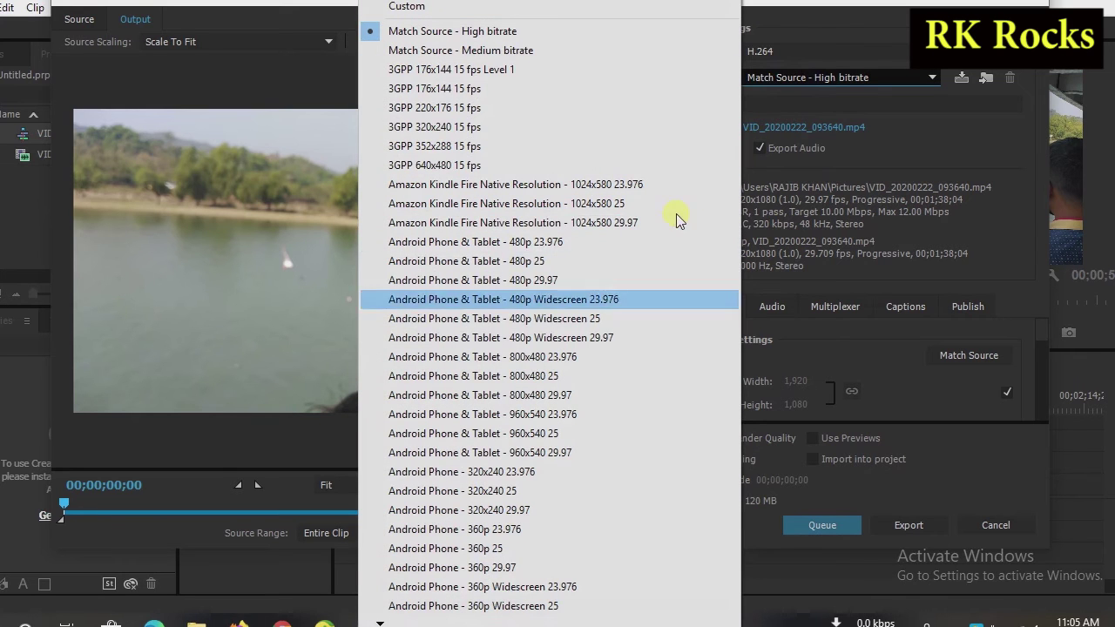
pyautogui.scroll(-6, 649, 383)
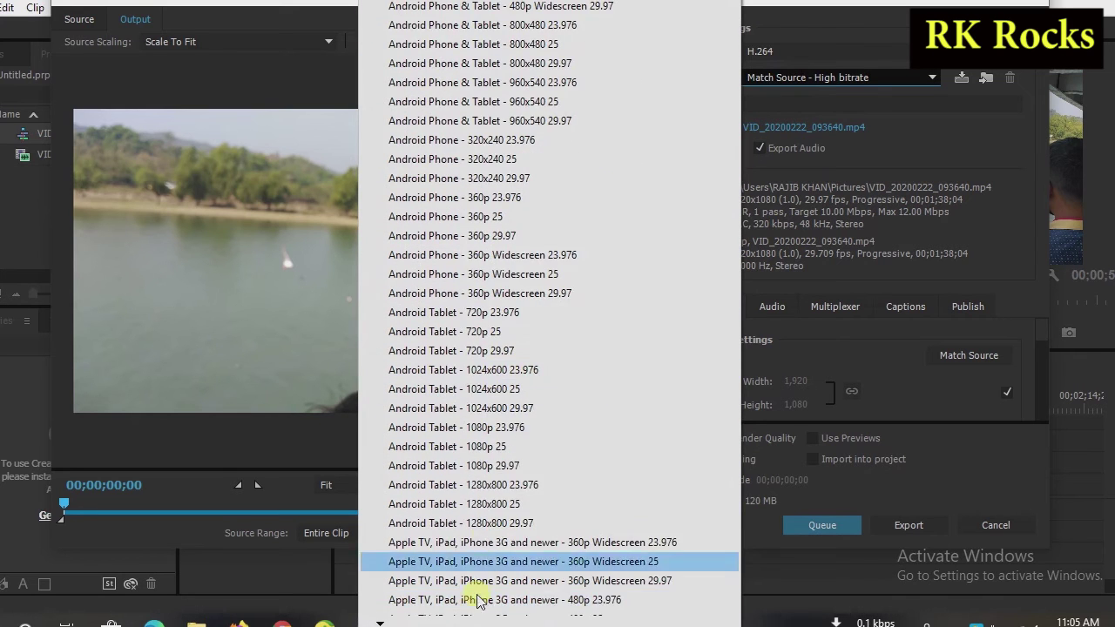
pyautogui.scroll(6, 528, 622)
pyautogui.scroll(-10, 488, 548)
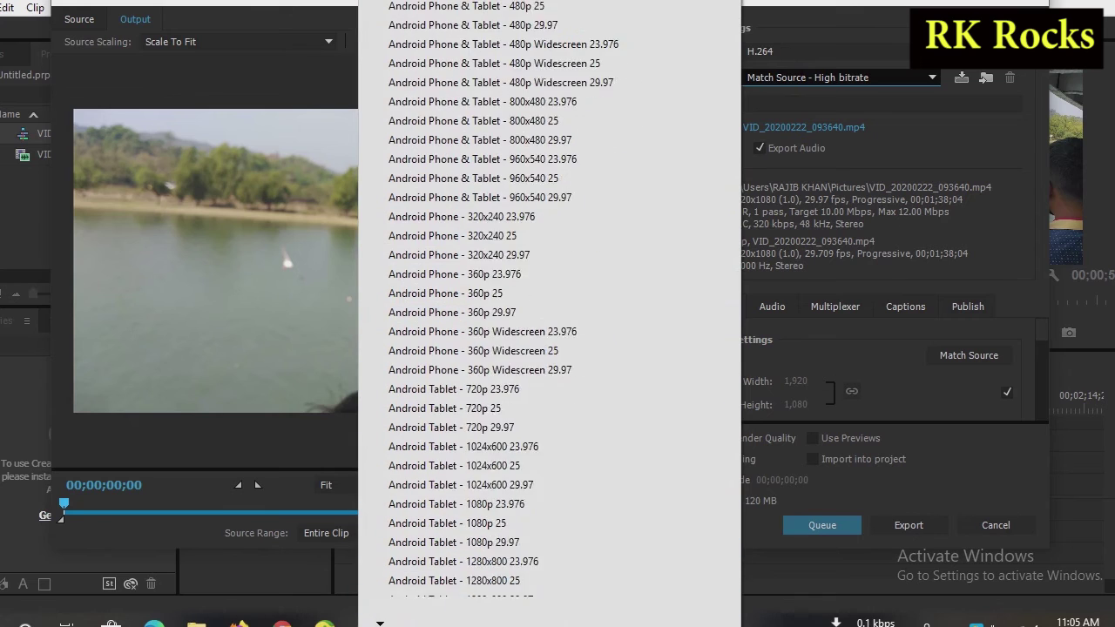
pyautogui.scroll(-11, 488, 523)
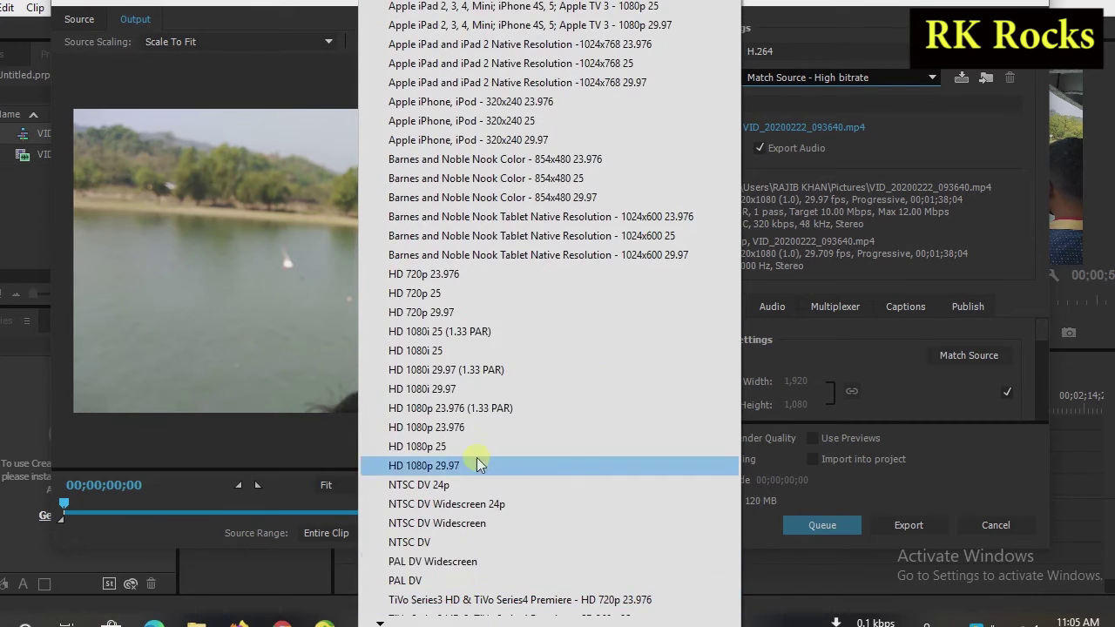
pyautogui.click(409, 293)
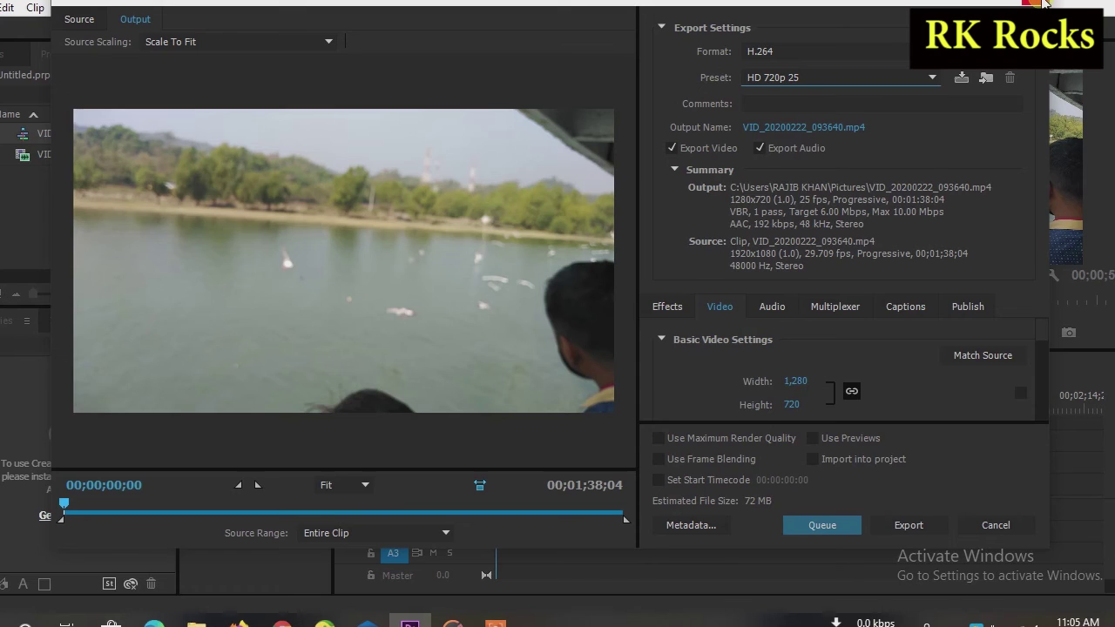
pyautogui.click(1042, 5)
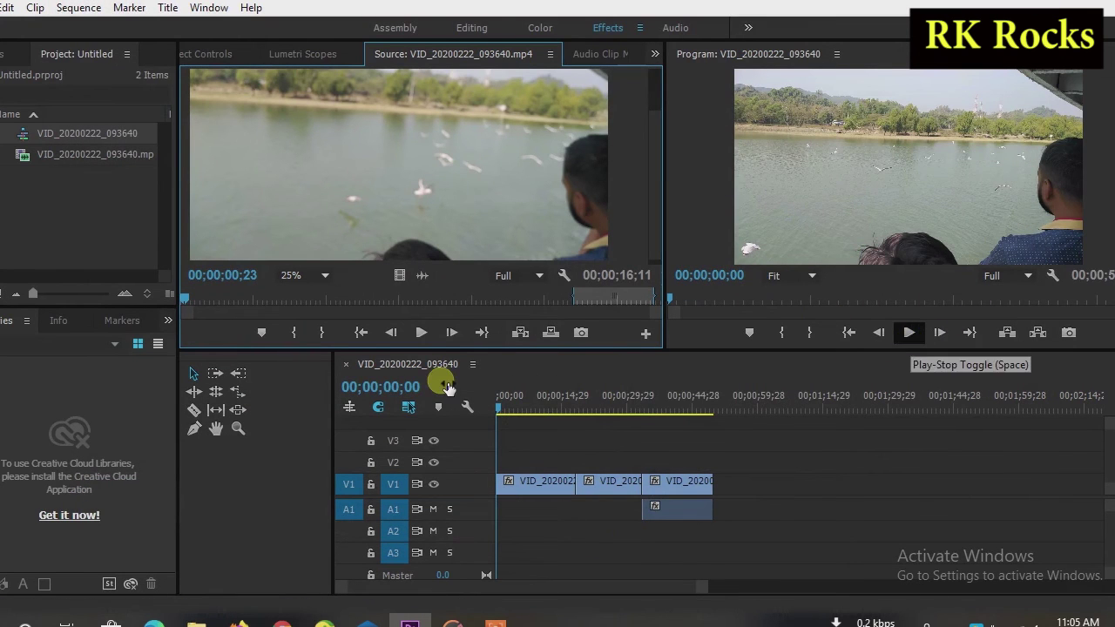
# Step: Play the sequence from the start, move the playhead to 00;00;17;29, play across the first cut and stop at 00;00;24;06
pyautogui.press('space')
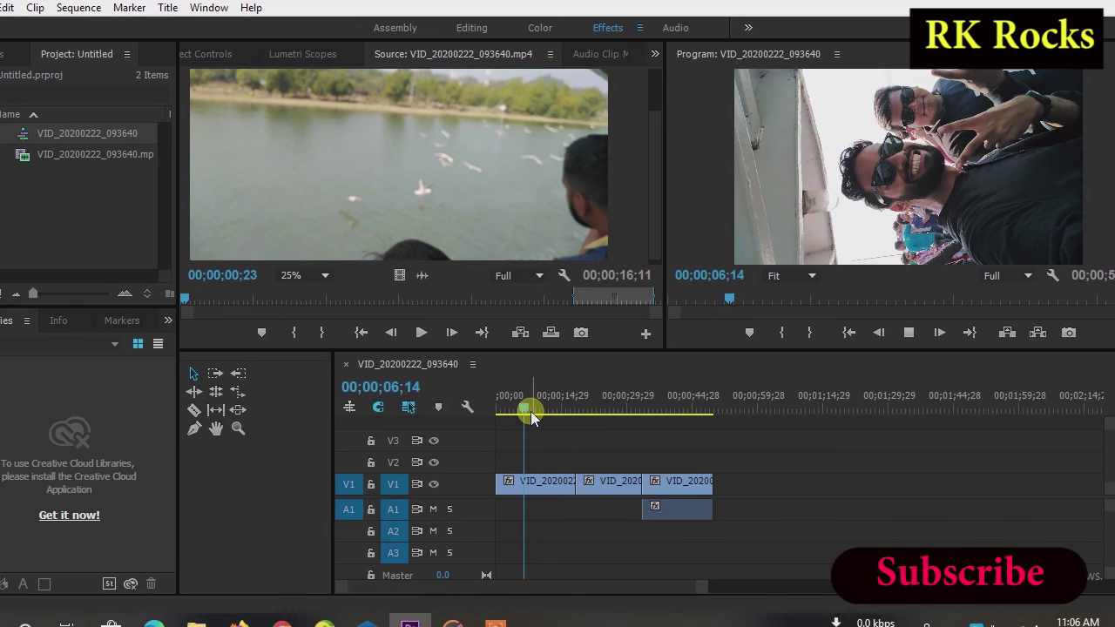
pyautogui.moveTo(534, 405); pyautogui.dragTo(574, 407)
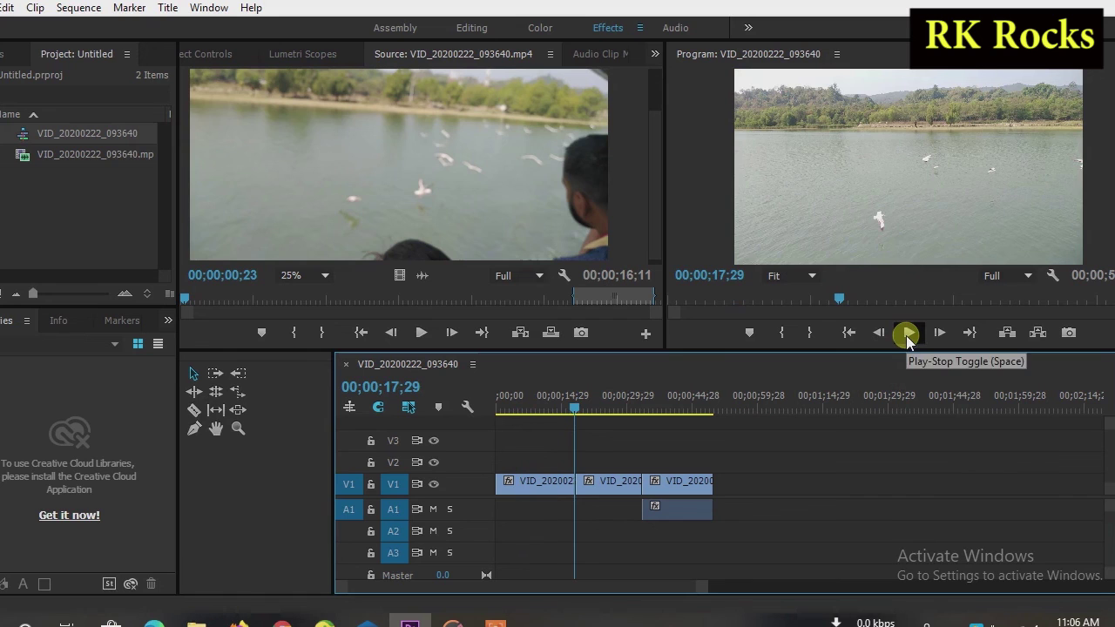
pyautogui.click(907, 334)
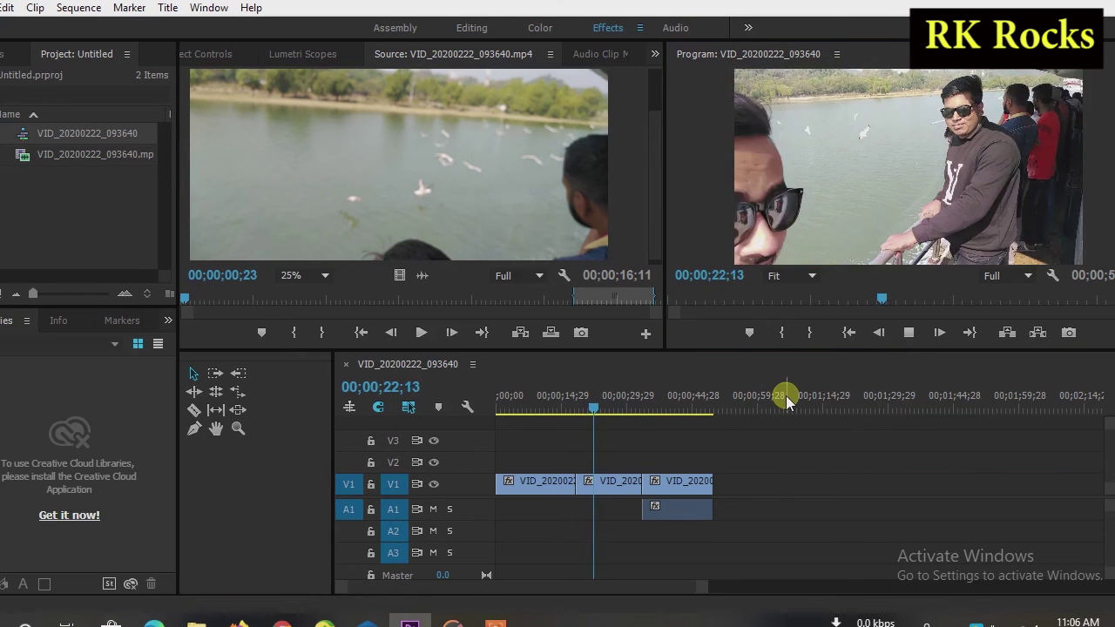
pyautogui.click(908, 333)
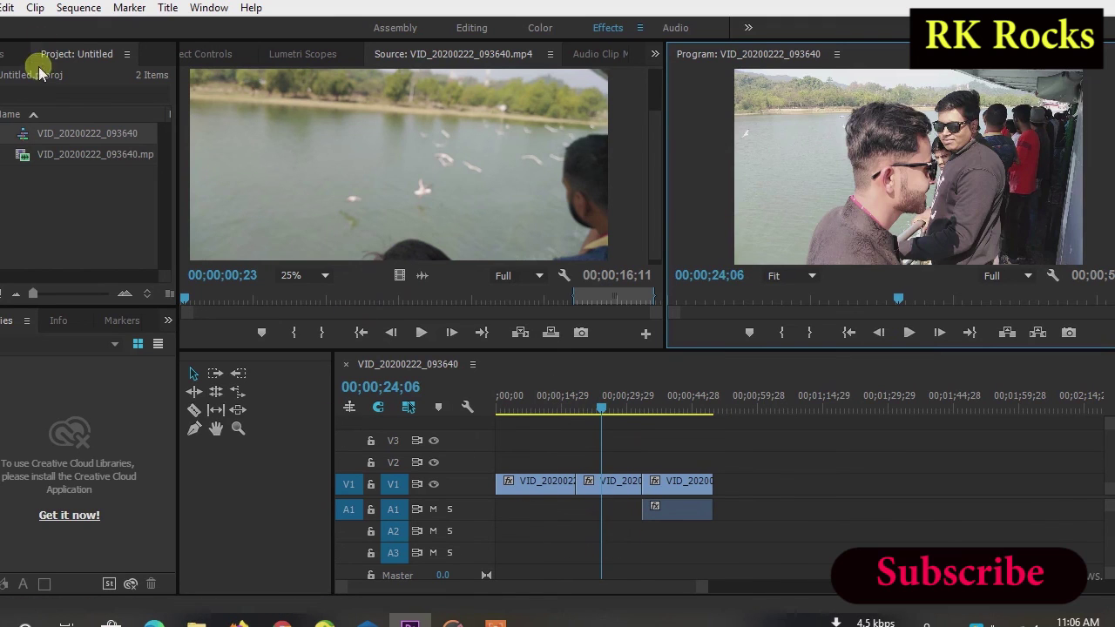
# Step: Show the effects library and look into its Video Effects category
pyautogui.click(1, 54)
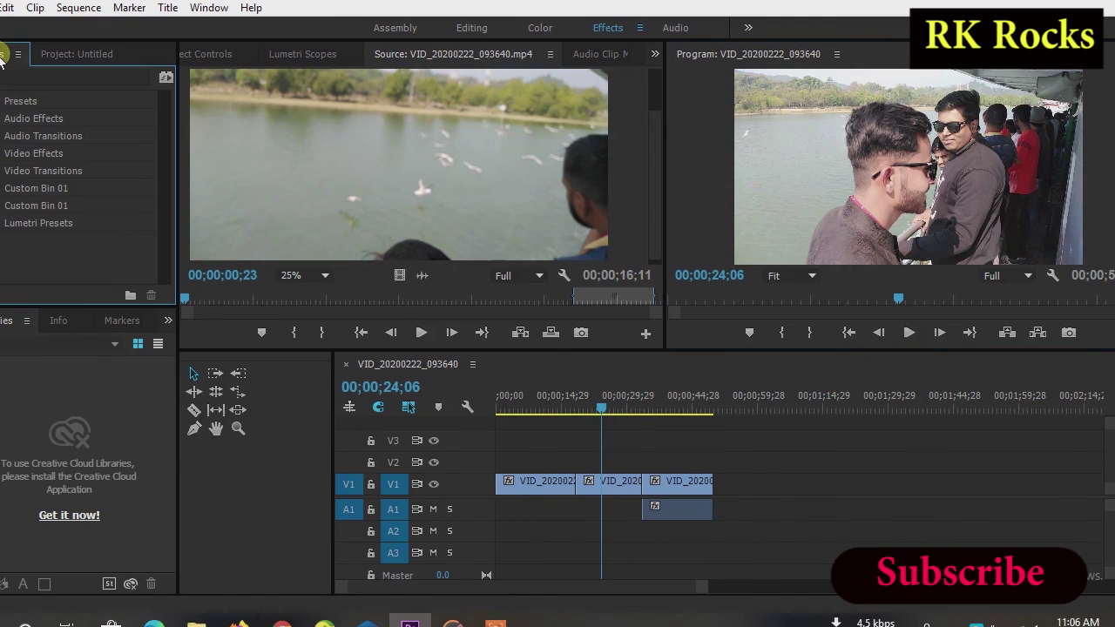
pyautogui.click(2, 153)
pyautogui.click(1, 153)
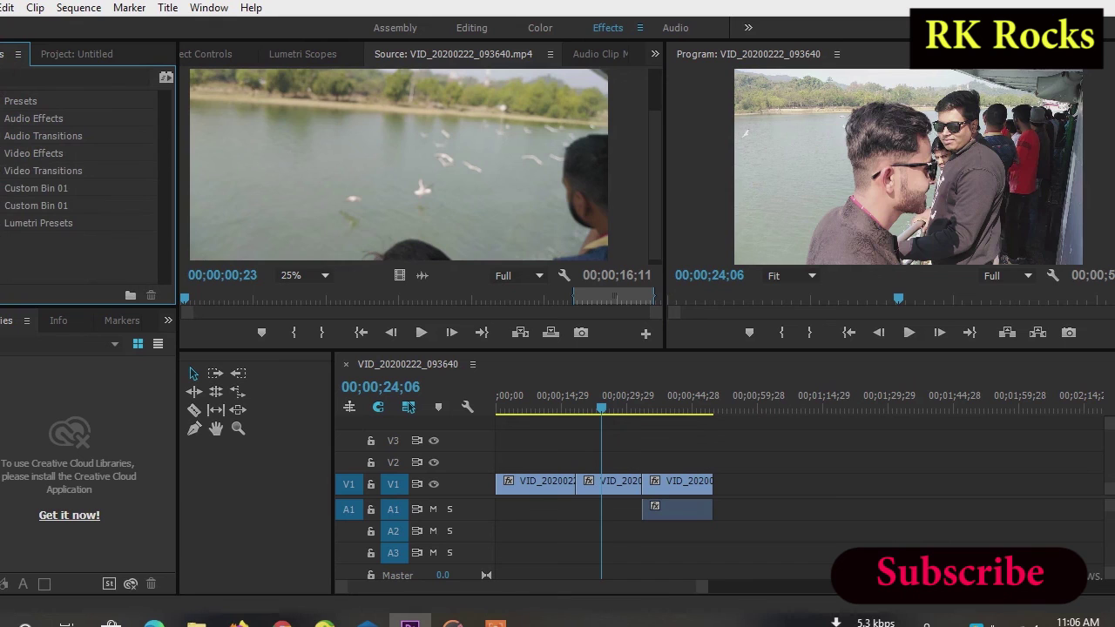